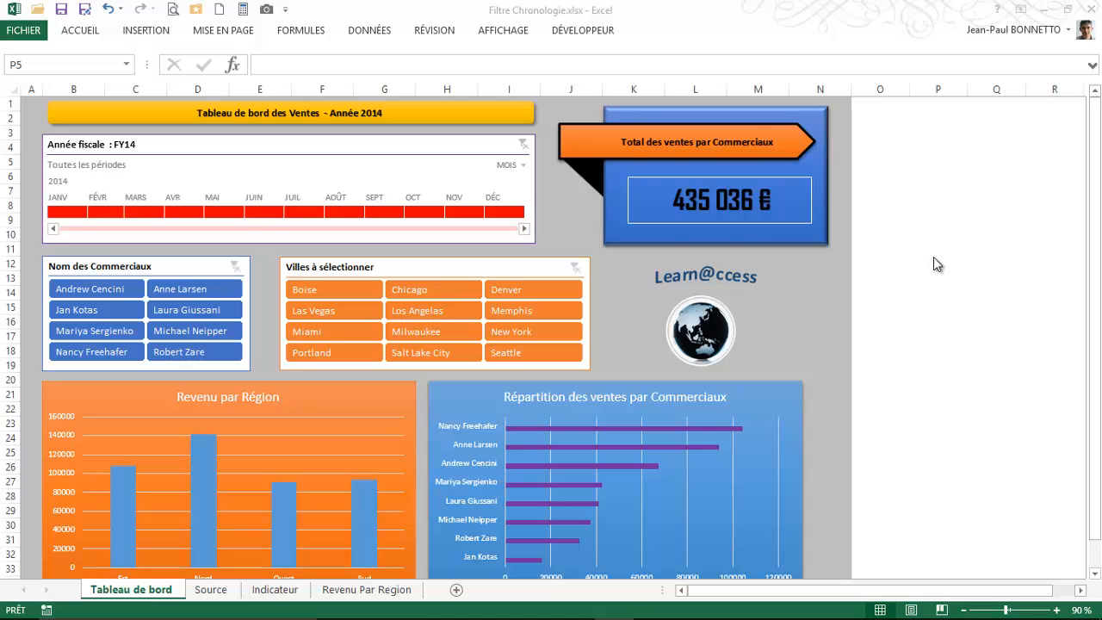
# - Filter the Année fiscale timeline to the January–March 2014 period
pyautogui.click(1098, 209)
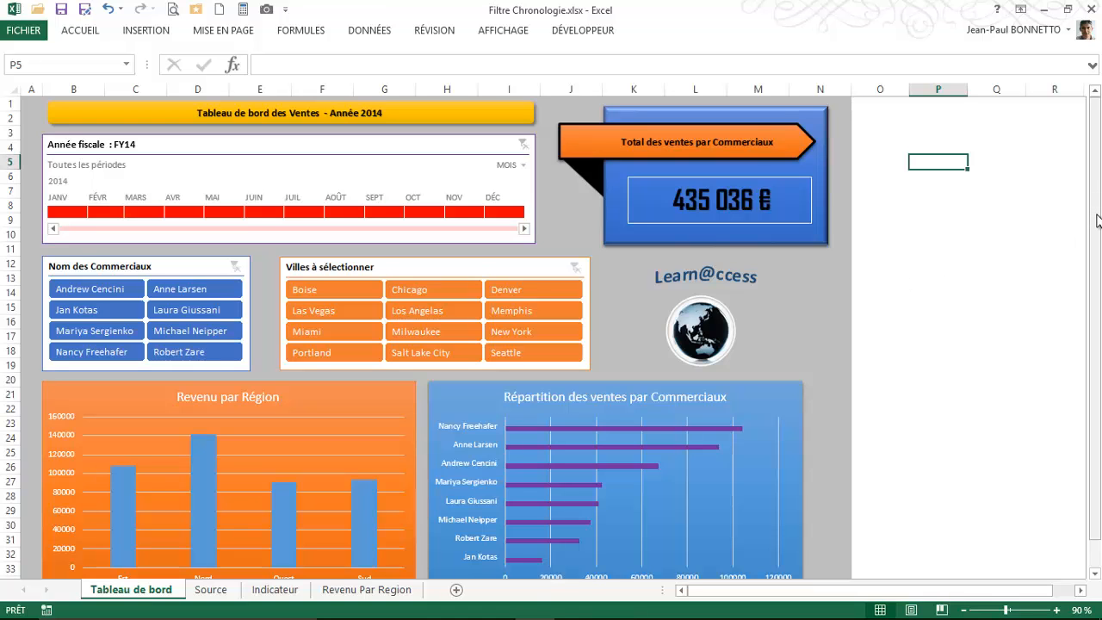
pyautogui.moveTo(1098, 221); pyautogui.dragTo(1098, 195)
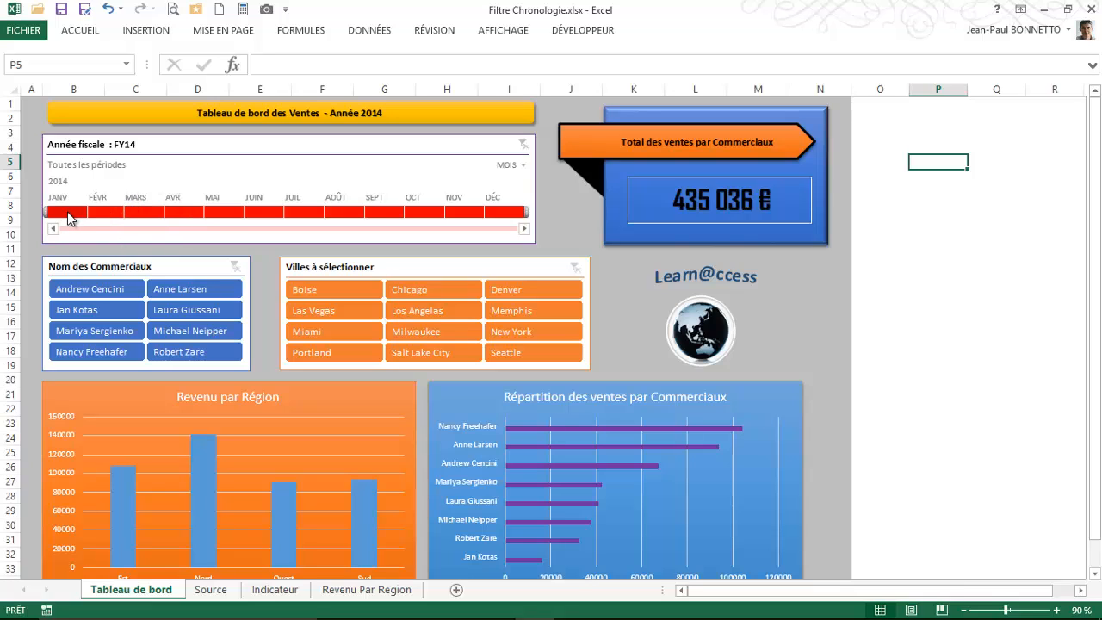
pyautogui.moveTo(63, 212); pyautogui.dragTo(135, 210)
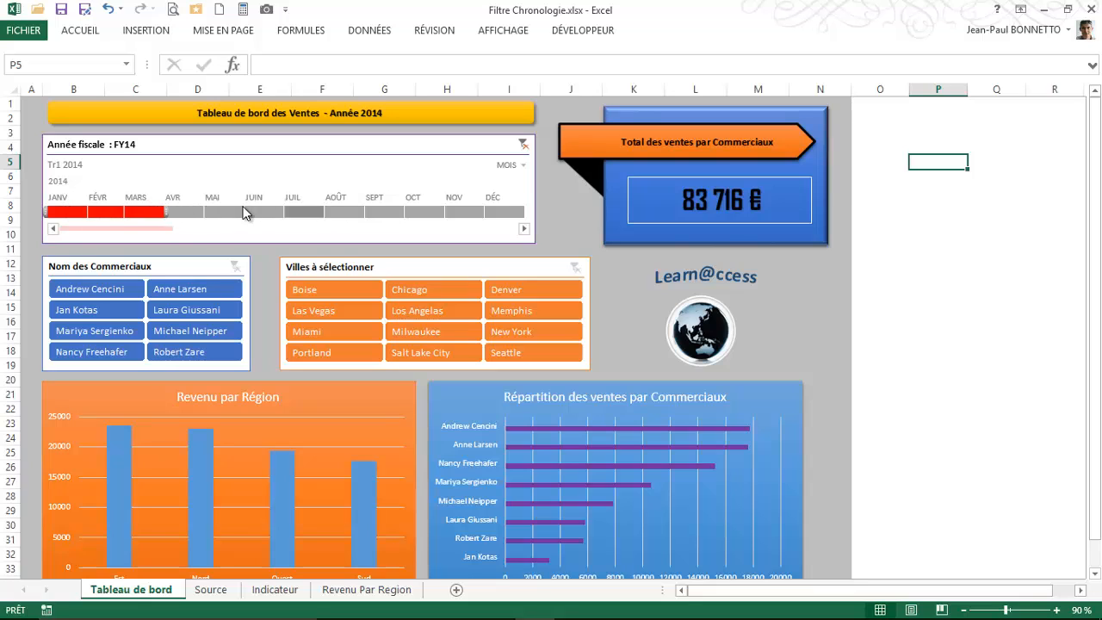
pyautogui.click(185, 209)
pyautogui.moveTo(65, 211); pyautogui.dragTo(141, 208)
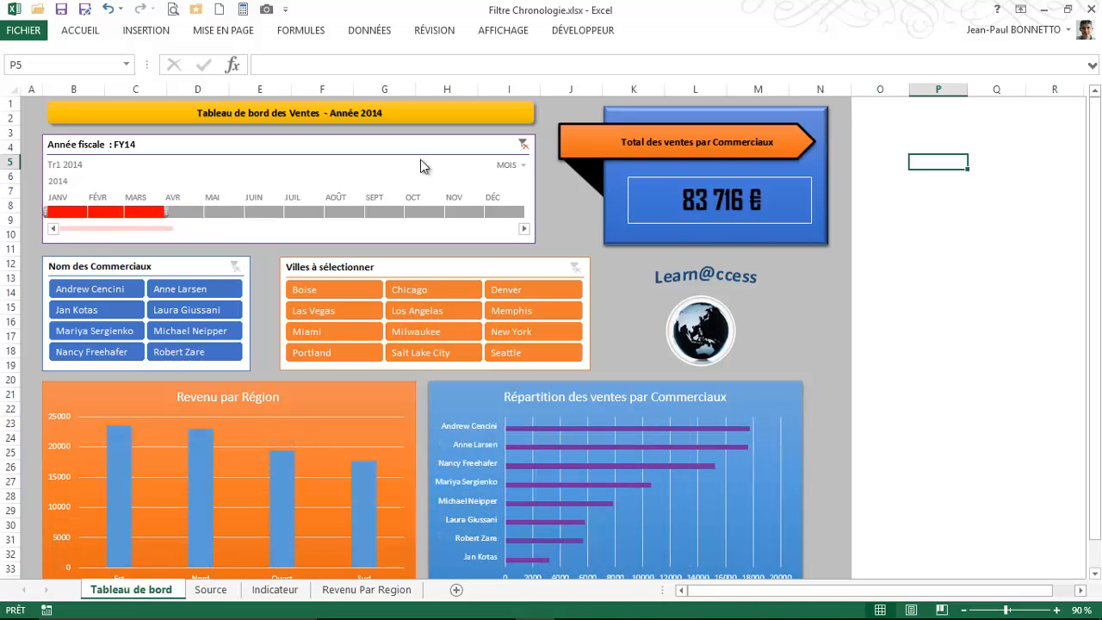
# - Switch the Année fiscale timeline to the ANNÉES level and select the whole of 2014
pyautogui.click(523, 164)
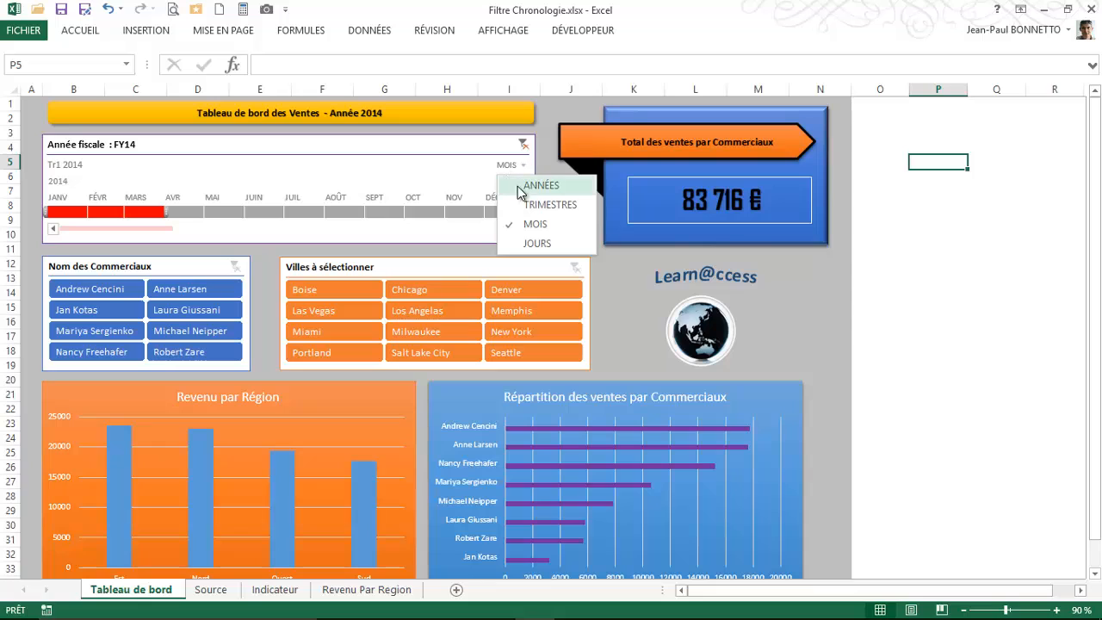
pyautogui.click(527, 184)
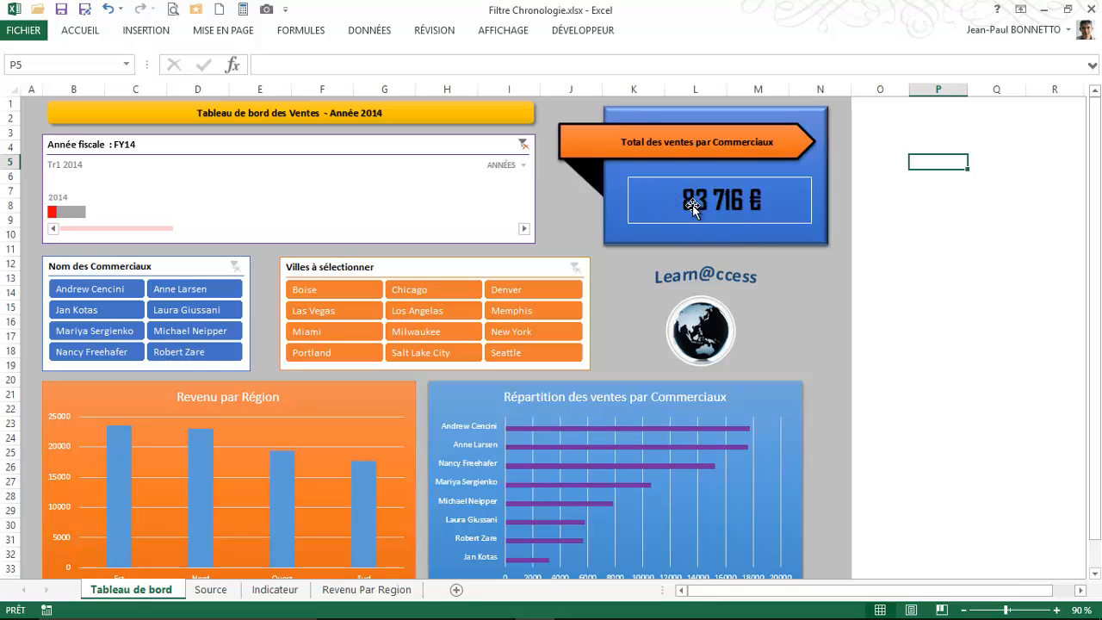
pyautogui.click(77, 212)
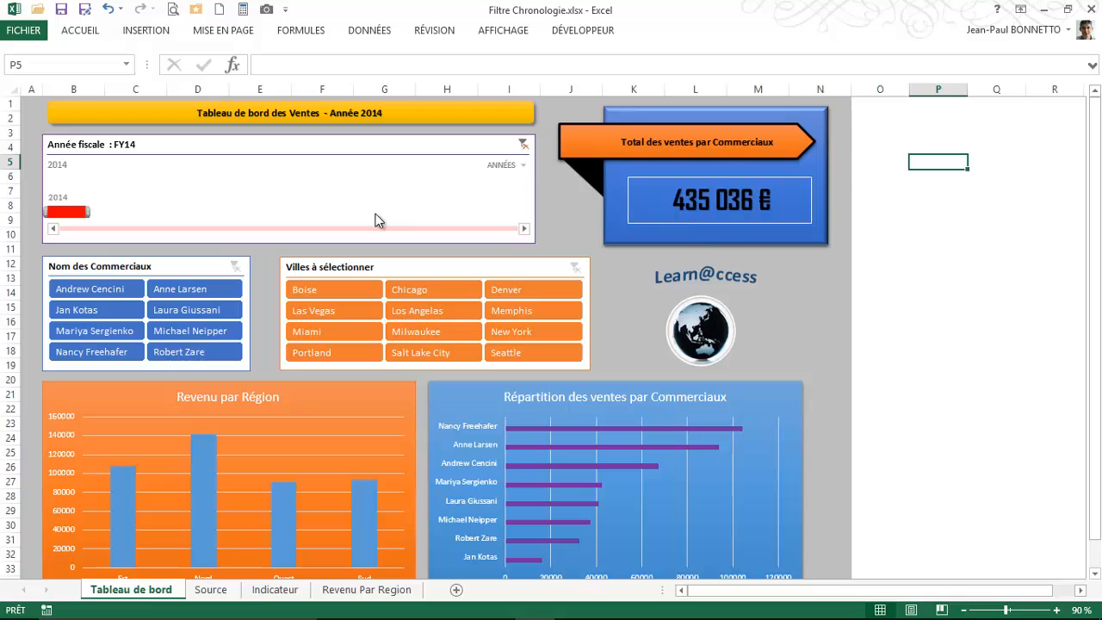
# - Switch the timeline to TRIMESTRES, filter by Tr3 and Tr4 individually, and extend the selection to Tr3–Tr4 2014
pyautogui.click(508, 166)
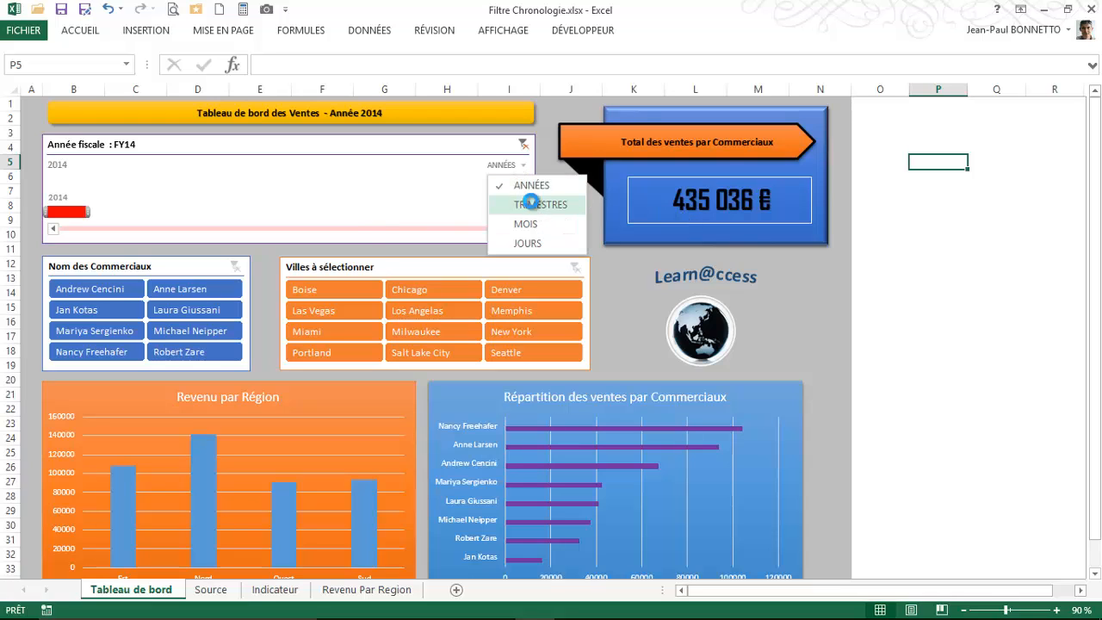
pyautogui.click(530, 204)
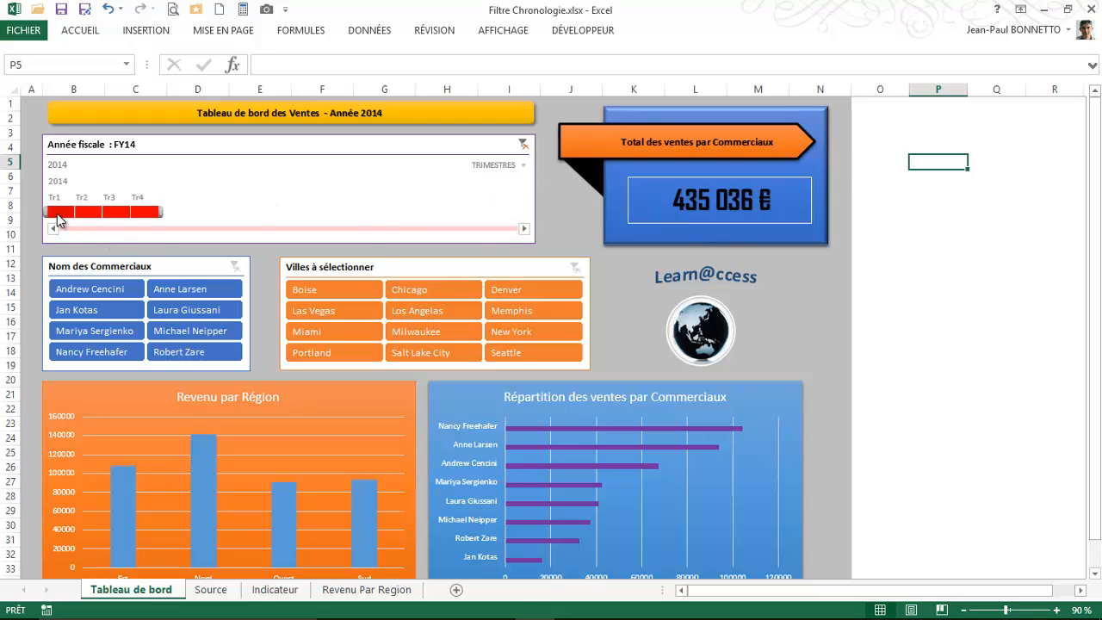
pyautogui.click(117, 212)
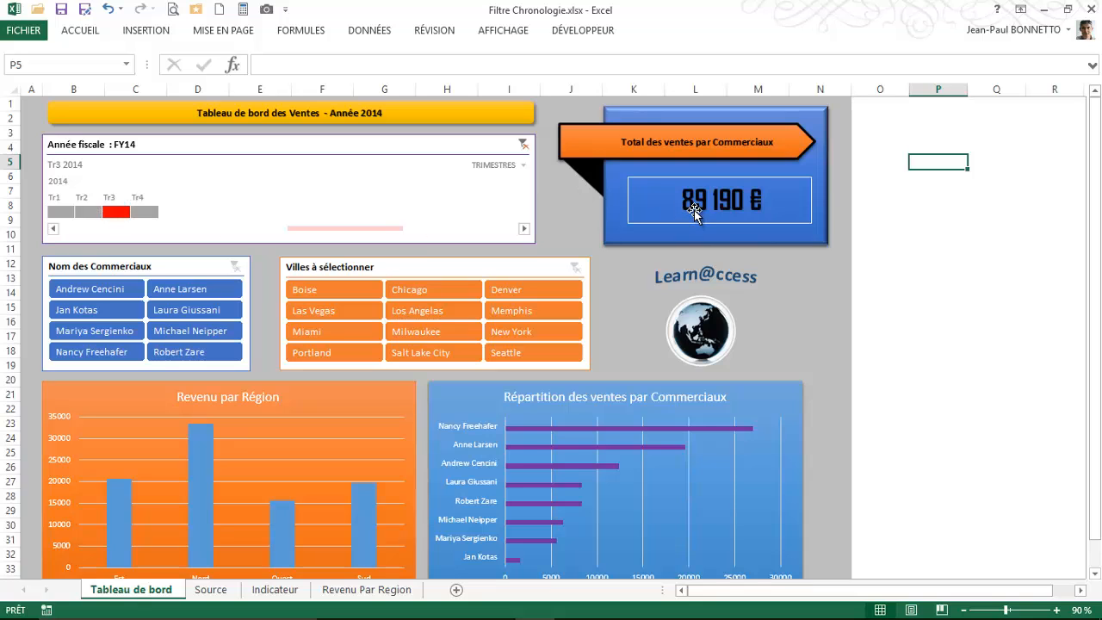
pyautogui.click(150, 212)
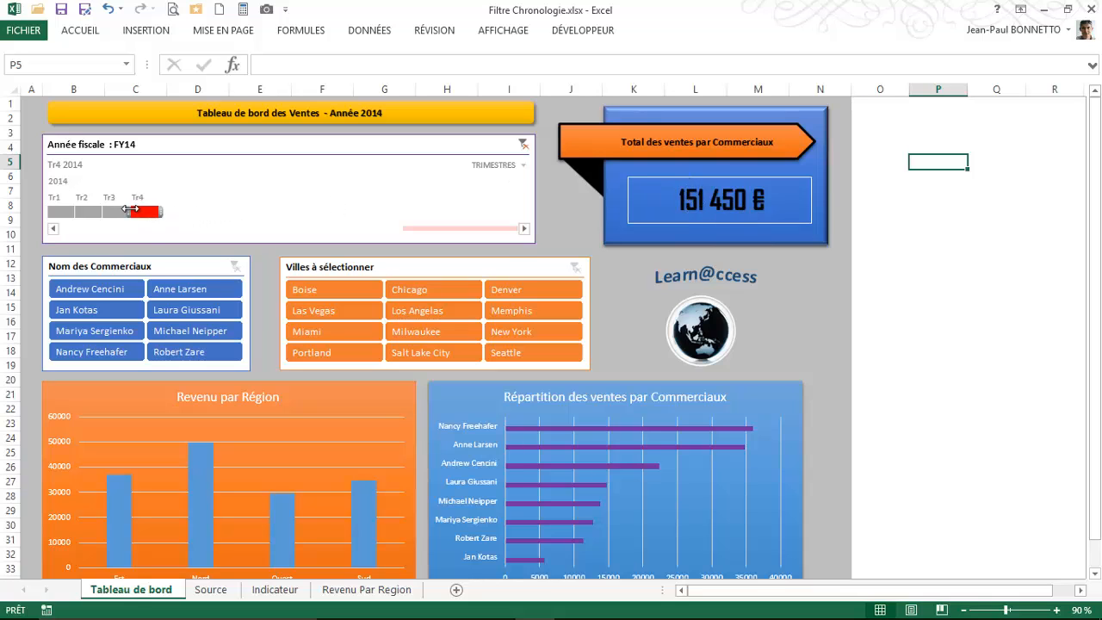
pyautogui.moveTo(124, 210); pyautogui.dragTo(107, 211)
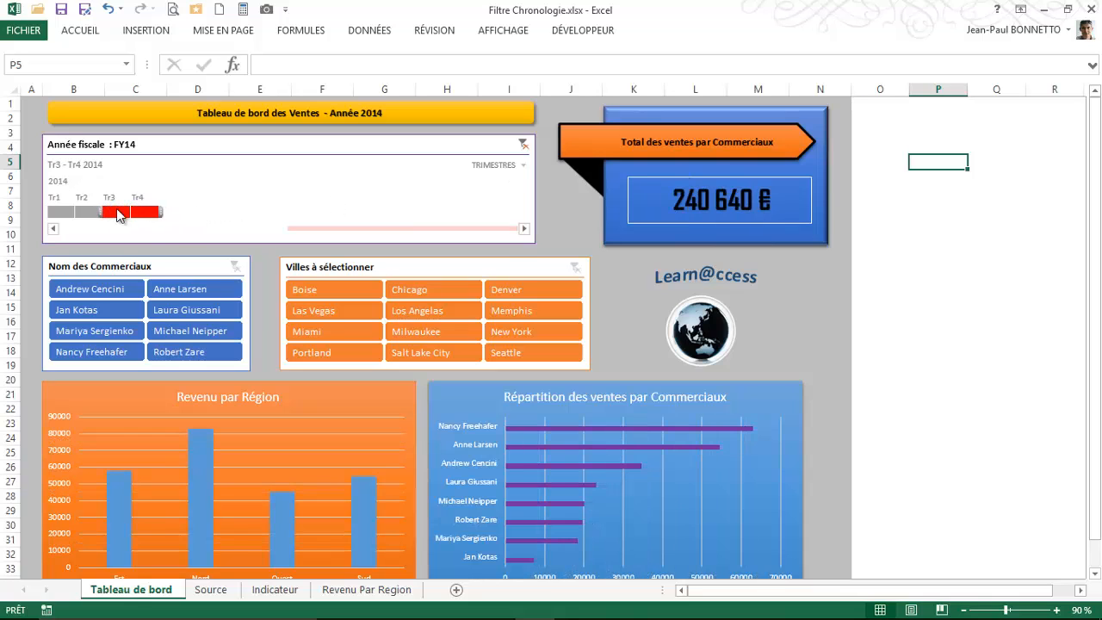
pyautogui.click(148, 210)
pyautogui.moveTo(119, 209); pyautogui.dragTo(133, 214)
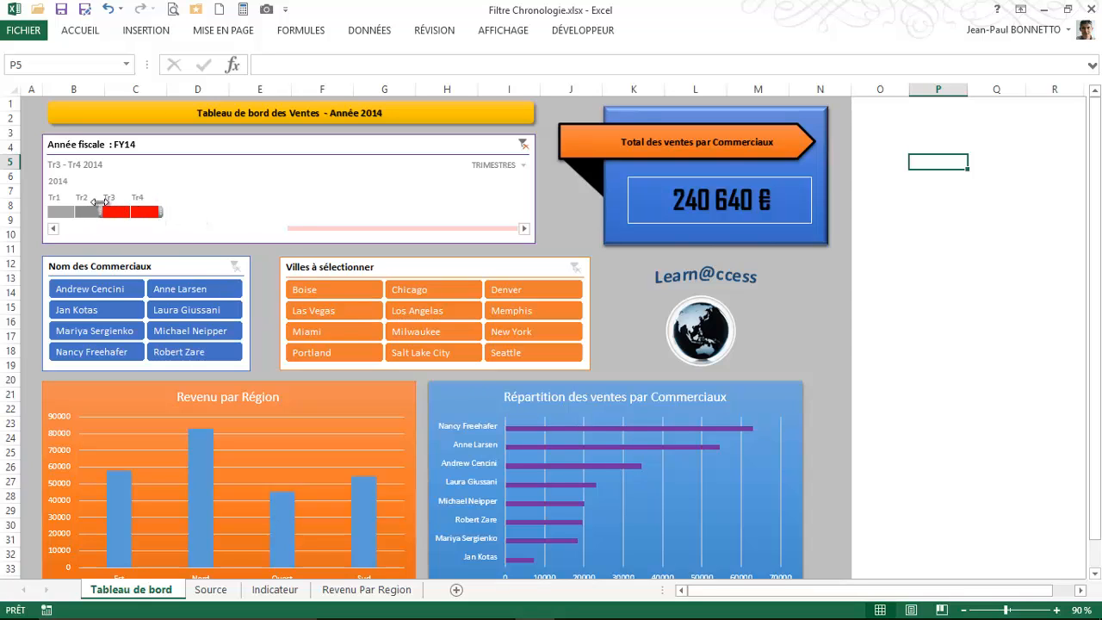
# - Return the timeline to the MOIS level and filter it to January–February 2014, followed by August 2014 alone
pyautogui.click(520, 164)
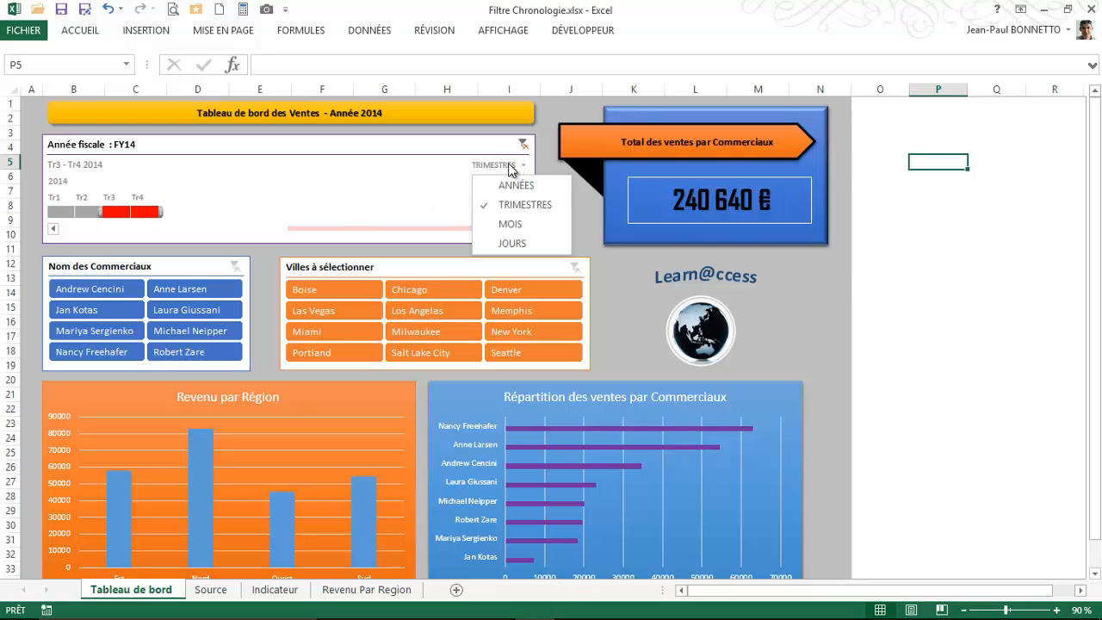
pyautogui.click(511, 222)
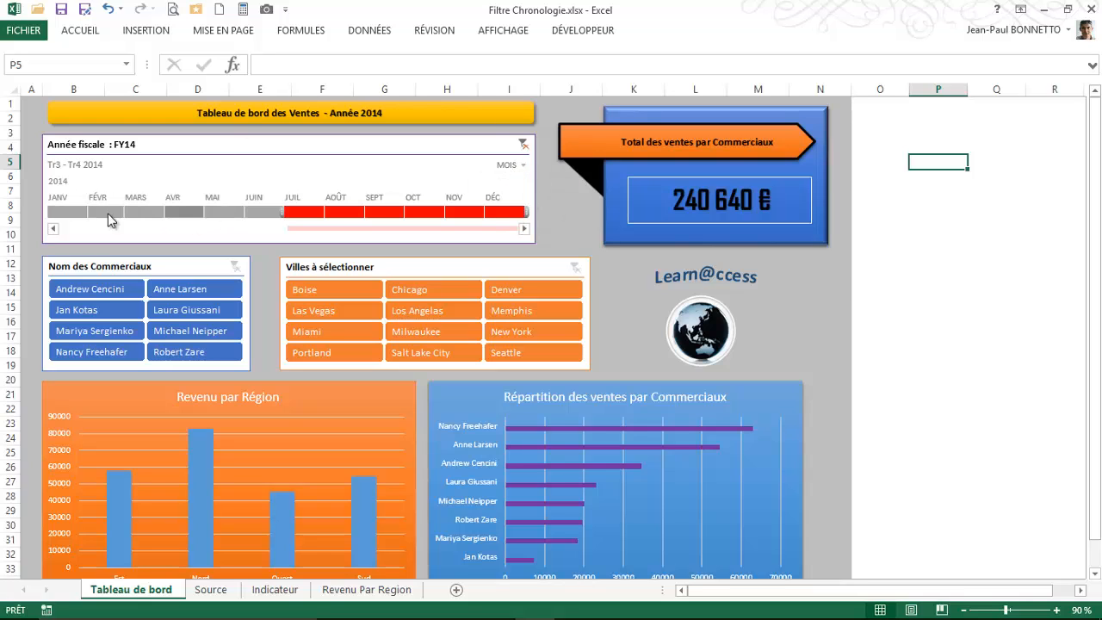
pyautogui.moveTo(75, 214); pyautogui.dragTo(123, 219)
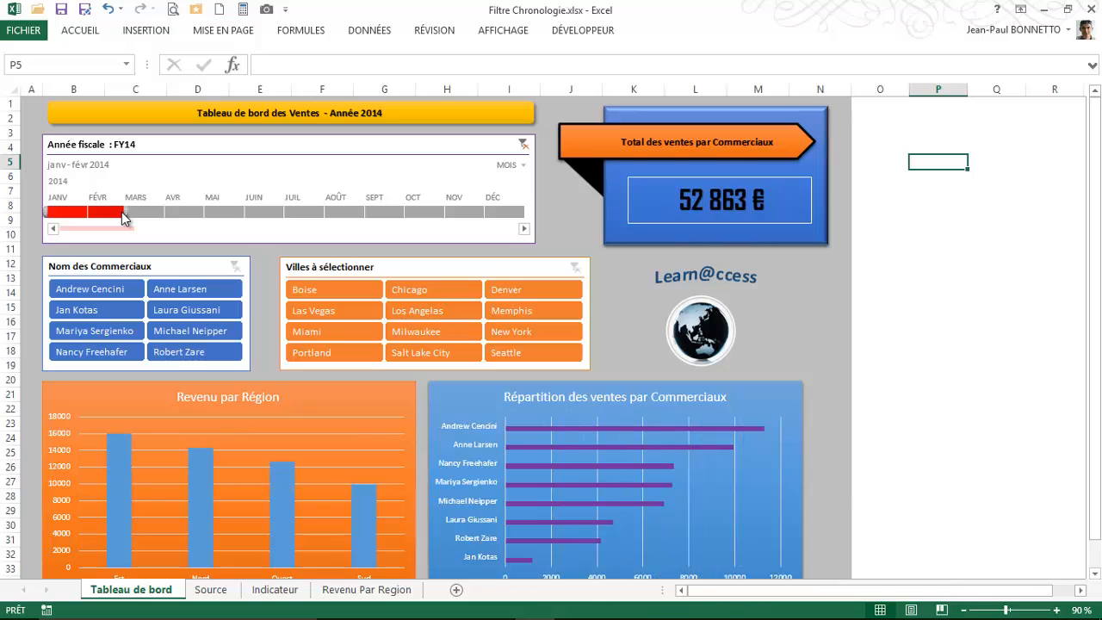
pyautogui.click(342, 214)
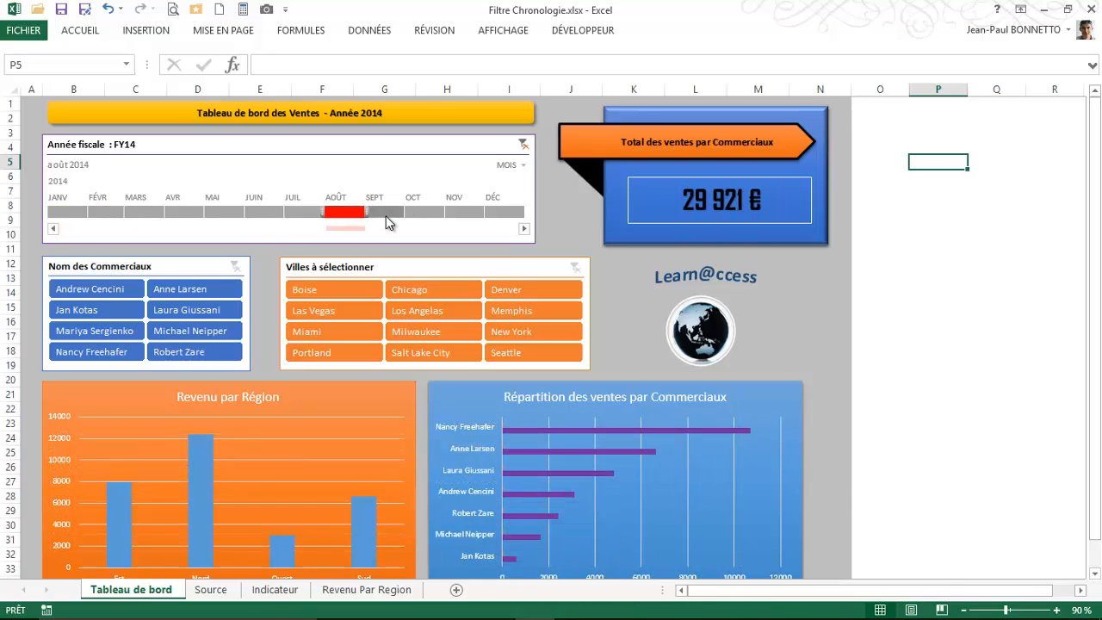
pyautogui.moveTo(325, 211)
pyautogui.mouseDown()
pyautogui.moveTo(282, 211)
pyautogui.moveTo(322, 211)
pyautogui.mouseUp()
# - Filter the dashboard to a single salesperson with the Nom des Commerciaux slicer
pyautogui.click(146, 263)
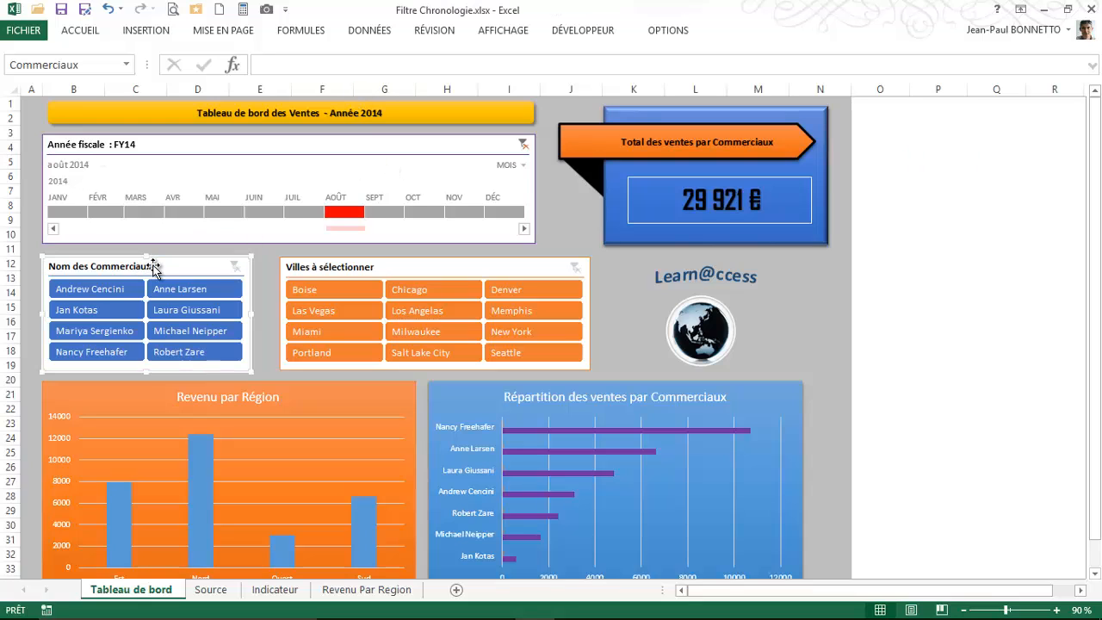
pyautogui.click(379, 263)
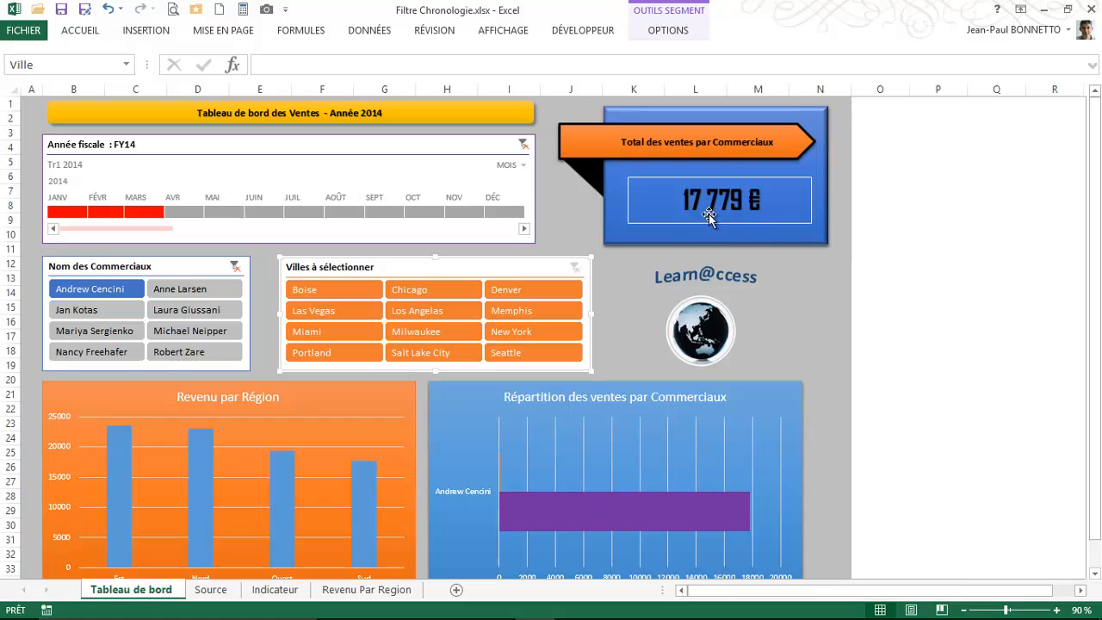
pyautogui.click(188, 307)
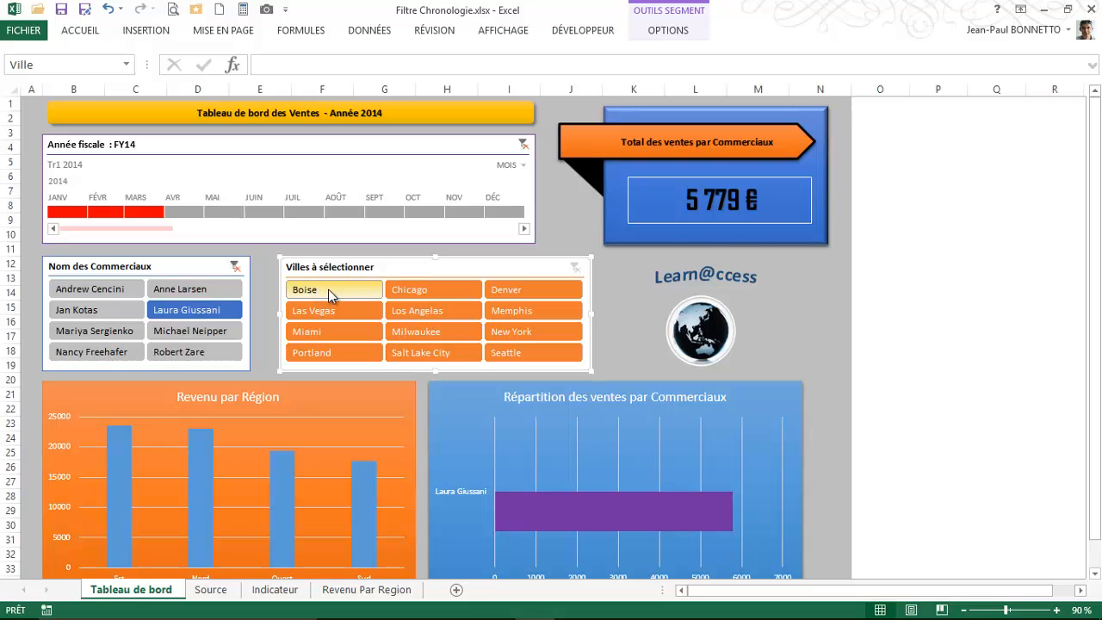
# - Filter the Villes à sélectionner slicer to Boise, Chicago, Denver, Las Vegas and Los Angelas, and check the Revenu par Région chart
pyautogui.moveTo(328, 289); pyautogui.dragTo(436, 315)
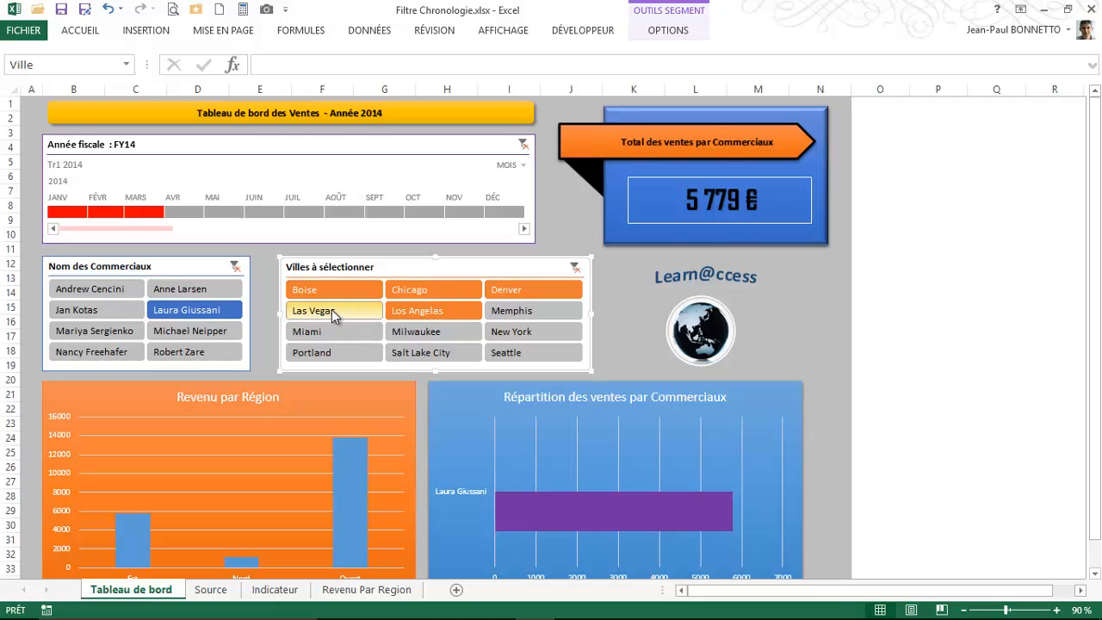
pyautogui.scroll(-5, 332, 312)
pyautogui.scroll(3, 331, 312)
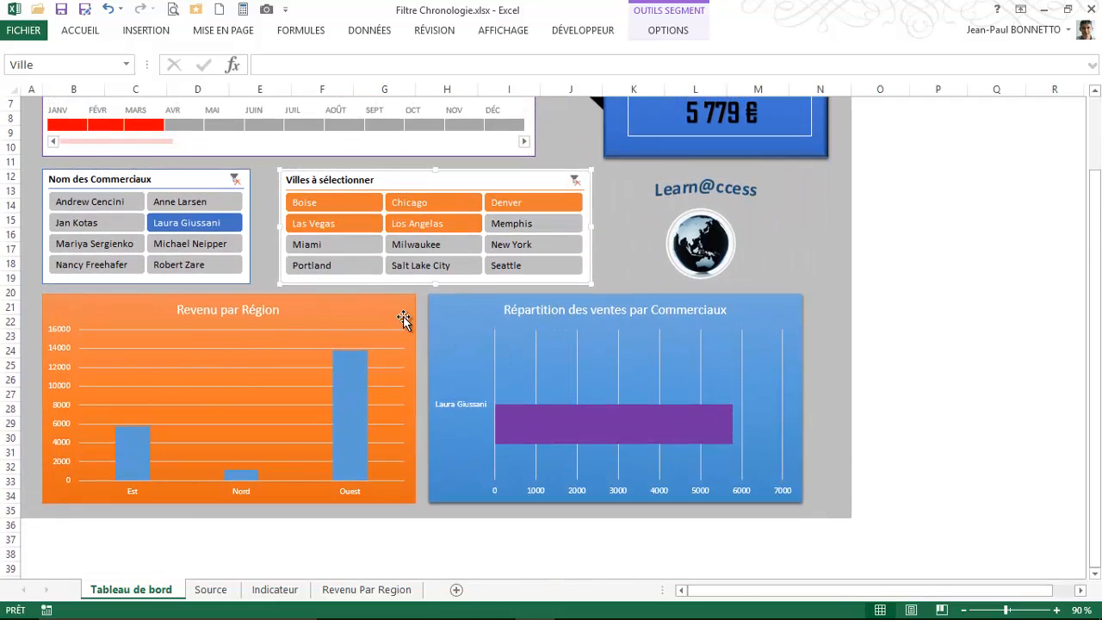
# - Clear the Nom des Commerciaux slicer filter so that all salespeople are included
pyautogui.click(239, 179)
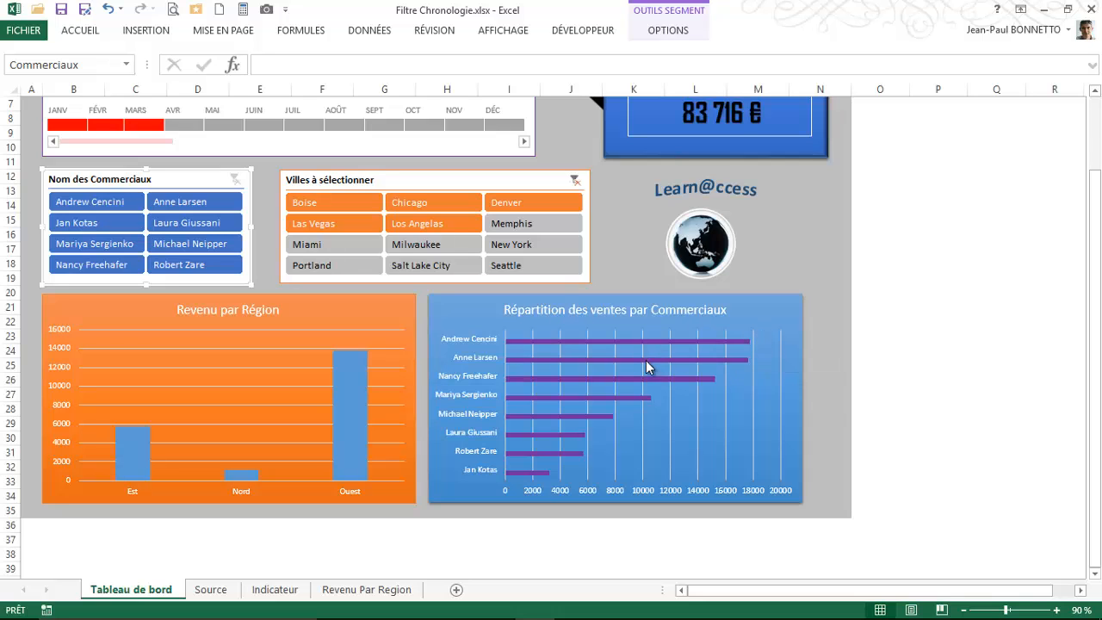
pyautogui.moveTo(644, 360)
pyautogui.moveTo(1094, 228); pyautogui.dragTo(1080, 204)
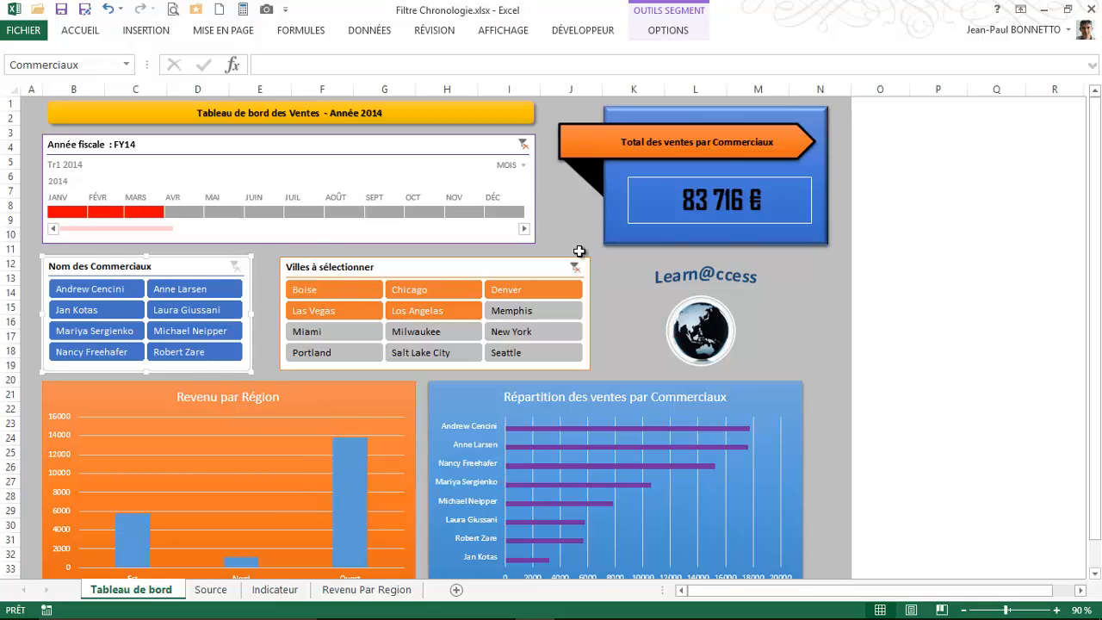
# - Examine the Source sheet's sales table, from the Date Cdme column across to Frais Expédition and down to its last rows
pyautogui.click(211, 591)
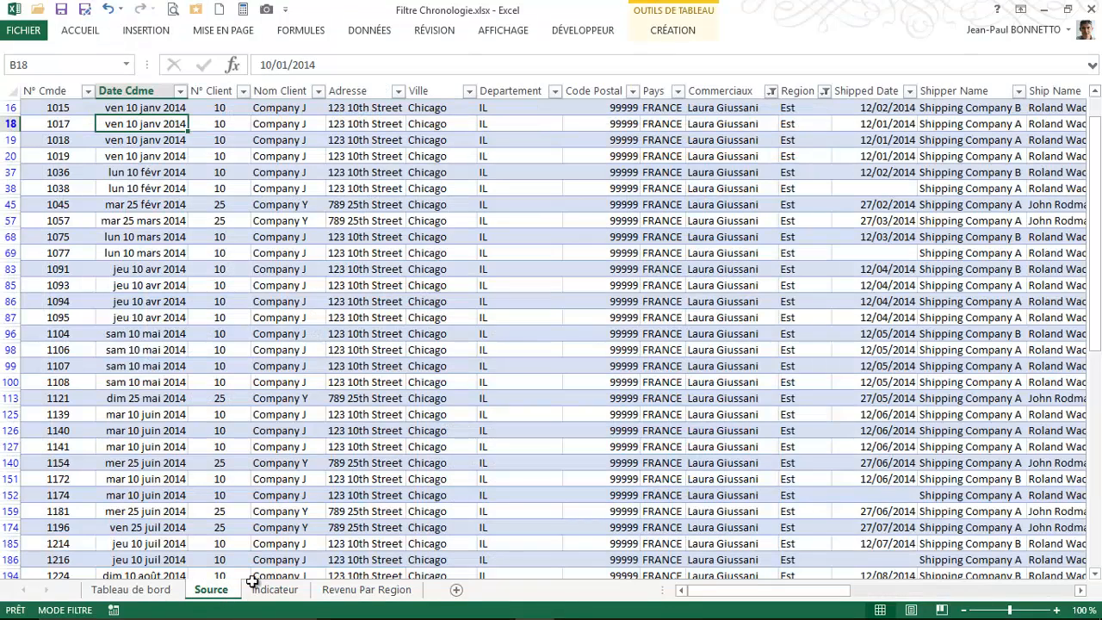
pyautogui.scroll(3, 1045, 107)
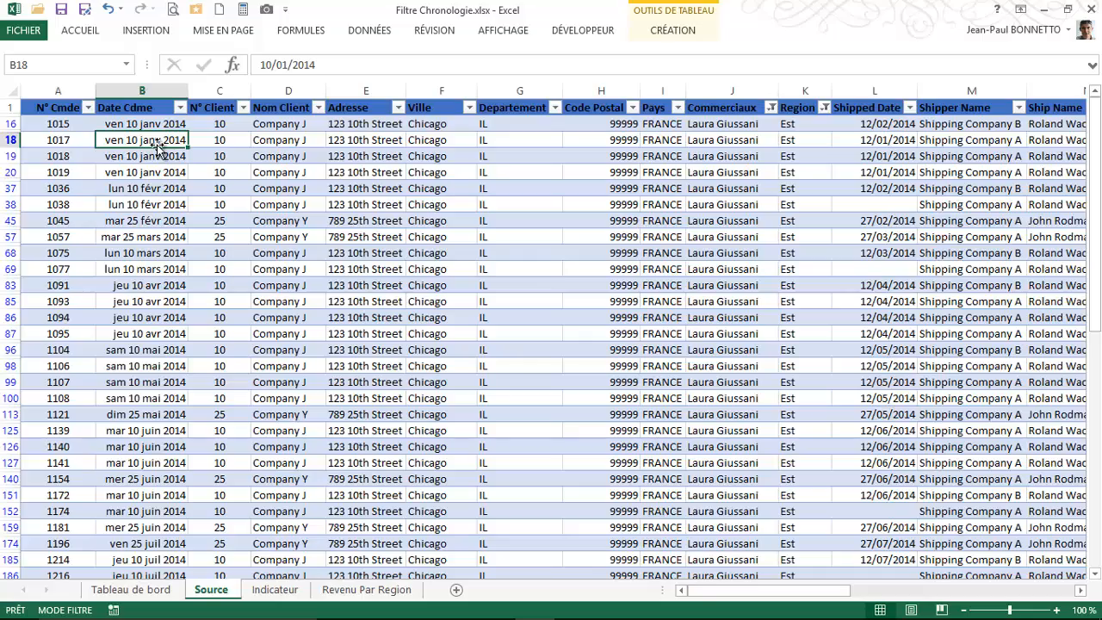
pyautogui.scroll(-4, 158, 148)
pyautogui.scroll(3, 158, 149)
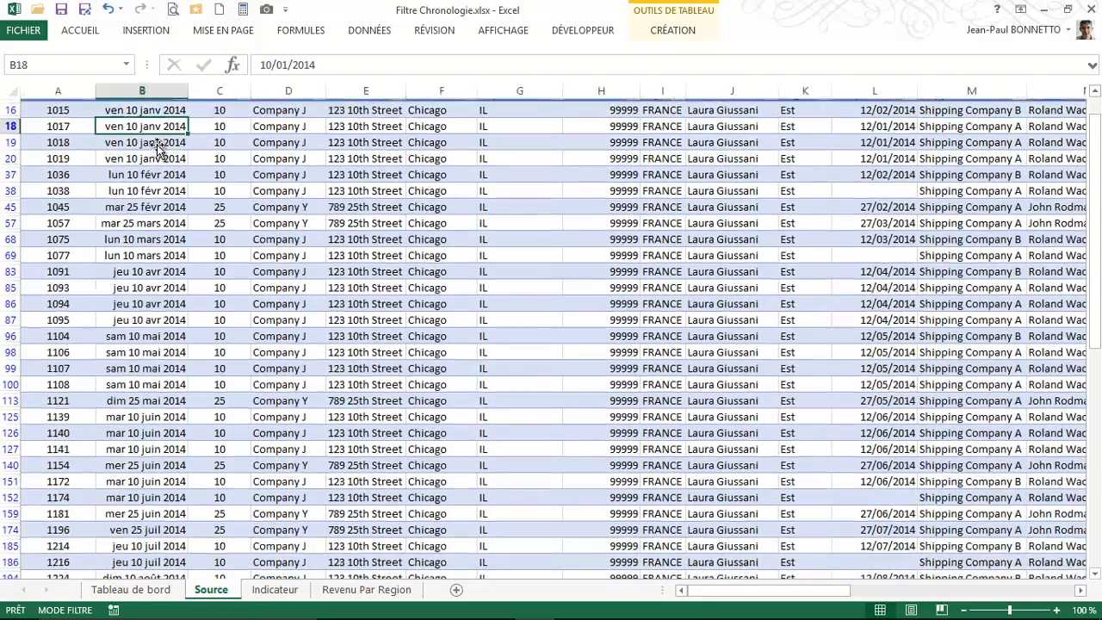
pyautogui.scroll(1, 158, 148)
pyautogui.click(157, 125)
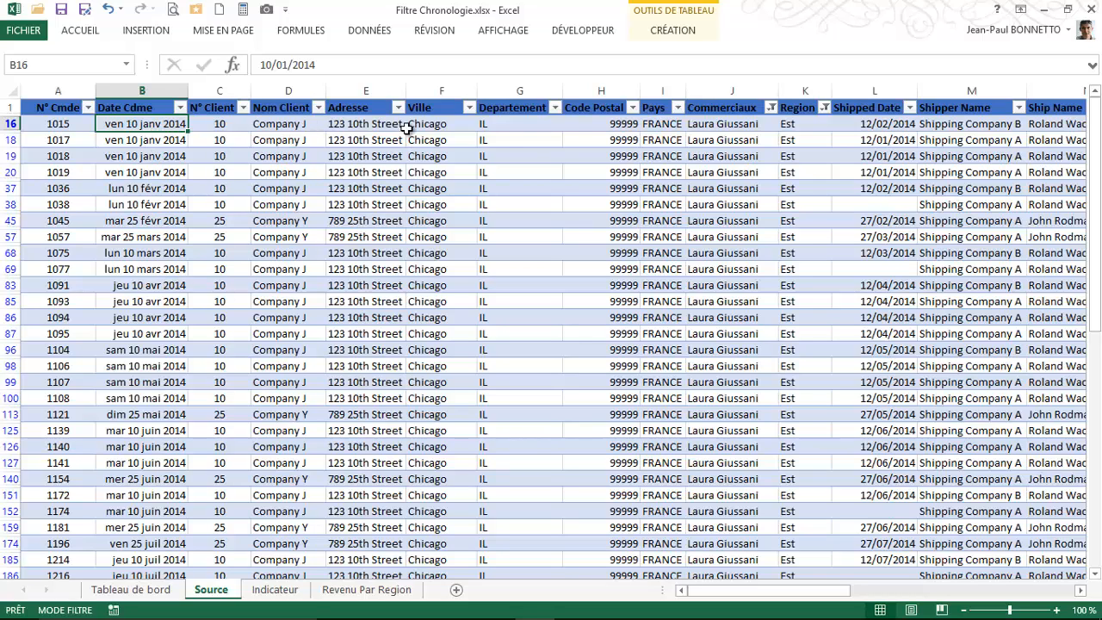
pyautogui.moveTo(728, 593); pyautogui.dragTo(958, 608)
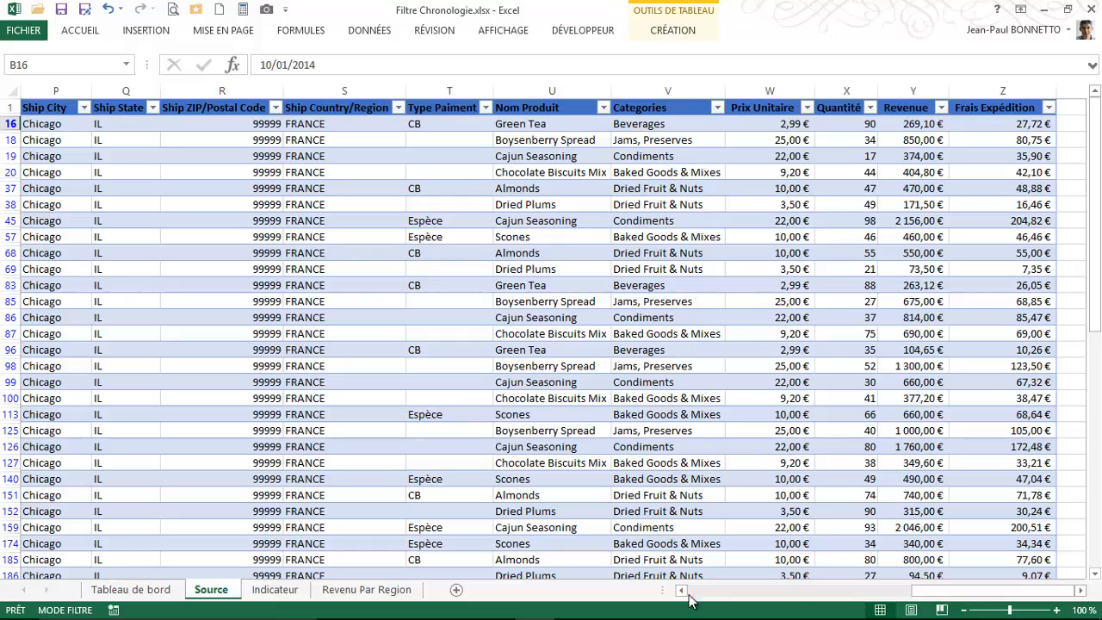
pyautogui.moveTo(915, 600); pyautogui.dragTo(694, 600)
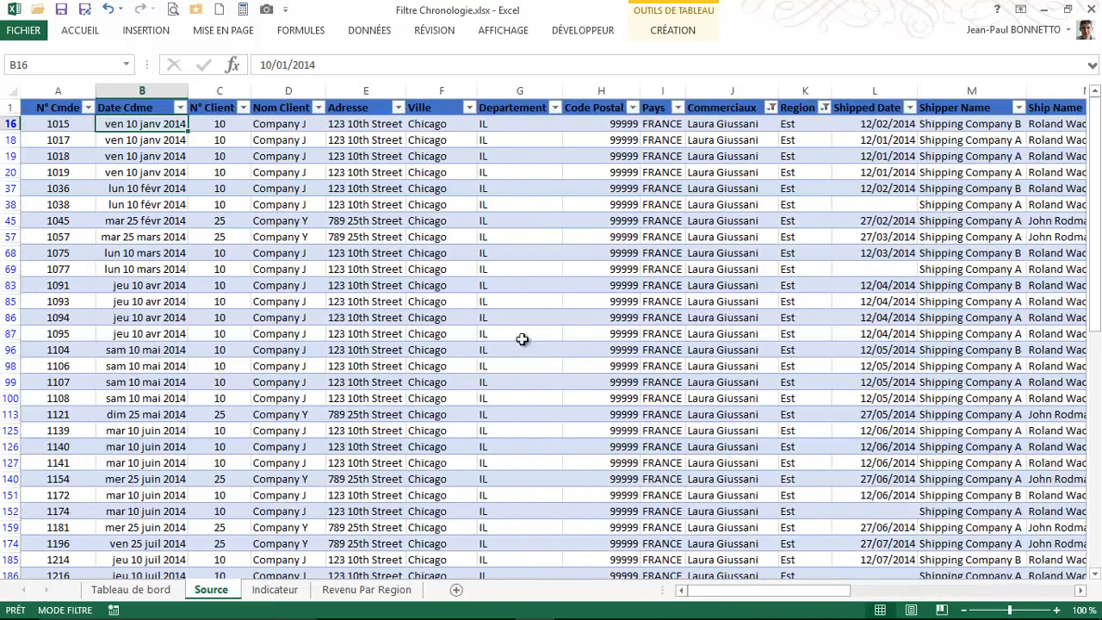
pyautogui.scroll(-11, 164, 176)
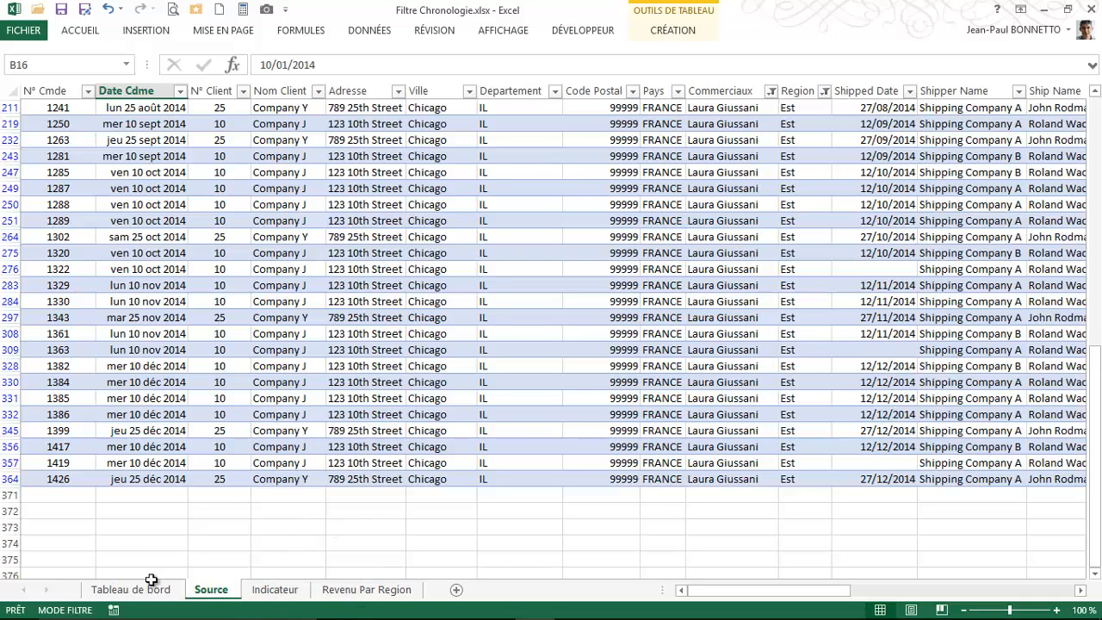
# - Apply the Monétaire number format to the Somme de Revenue field of the pivot table on the Revenu Par Region sheet
pyautogui.click(363, 593)
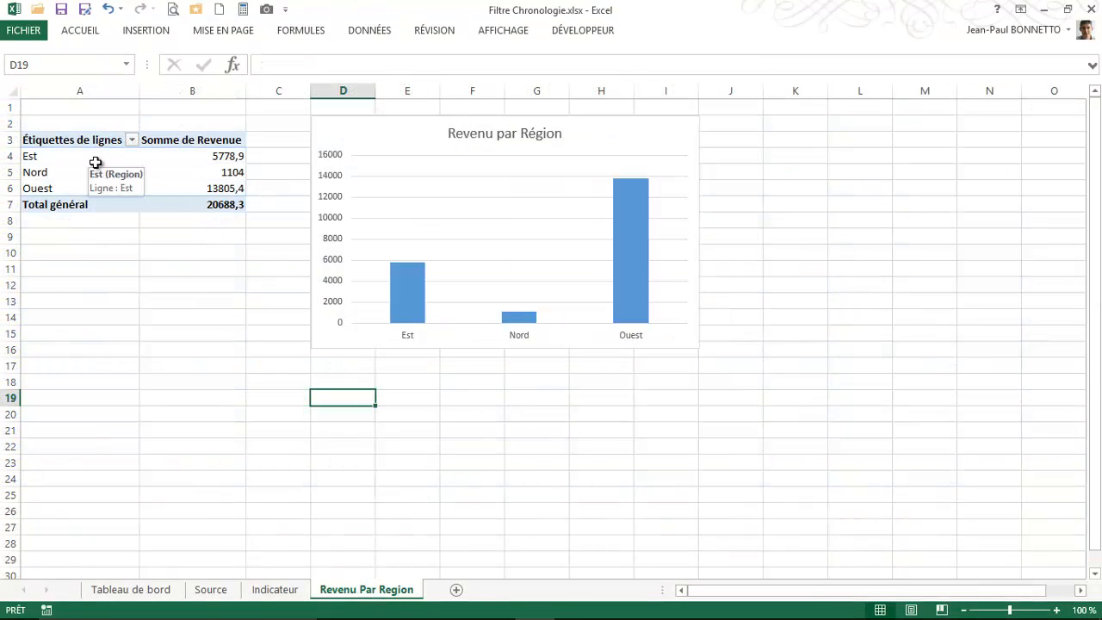
pyautogui.click(145, 592)
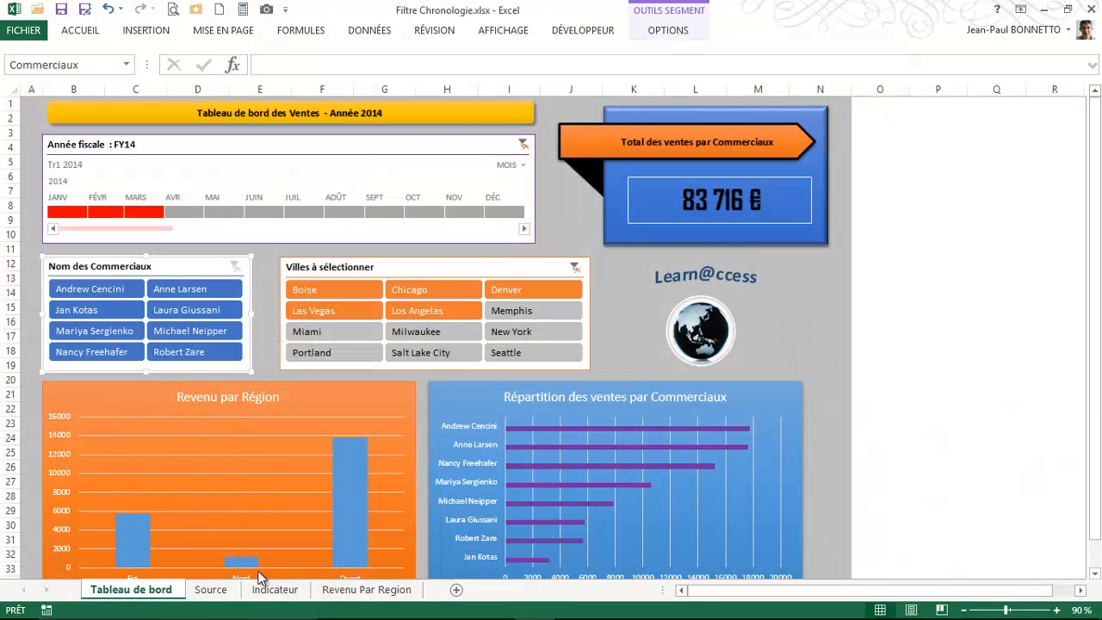
pyautogui.click(373, 593)
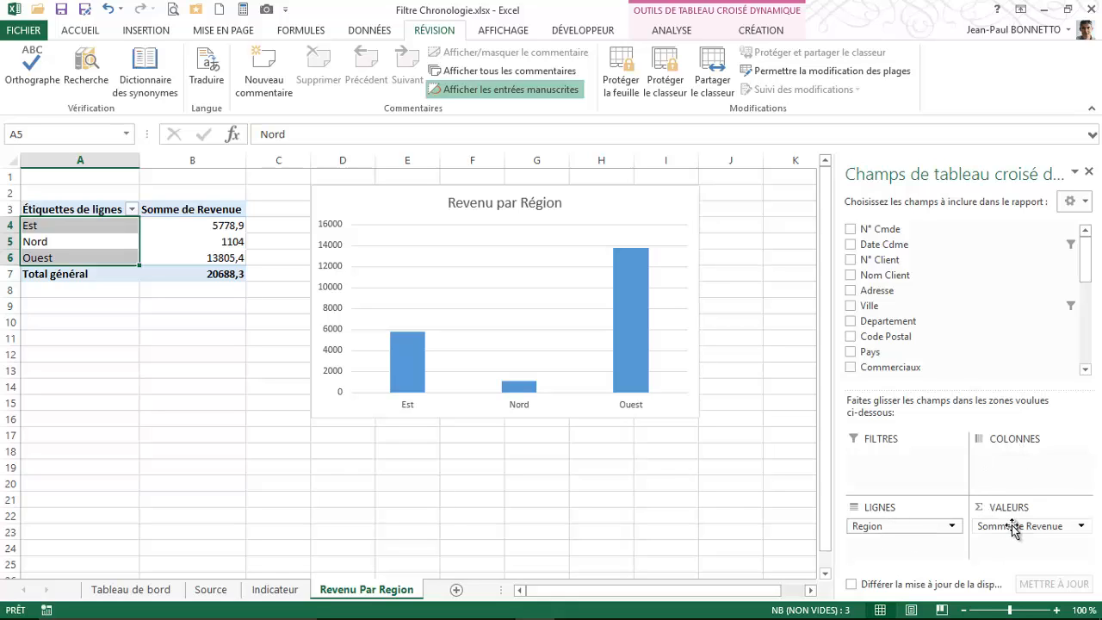
pyautogui.click(224, 229)
pyautogui.rightClick(226, 228)
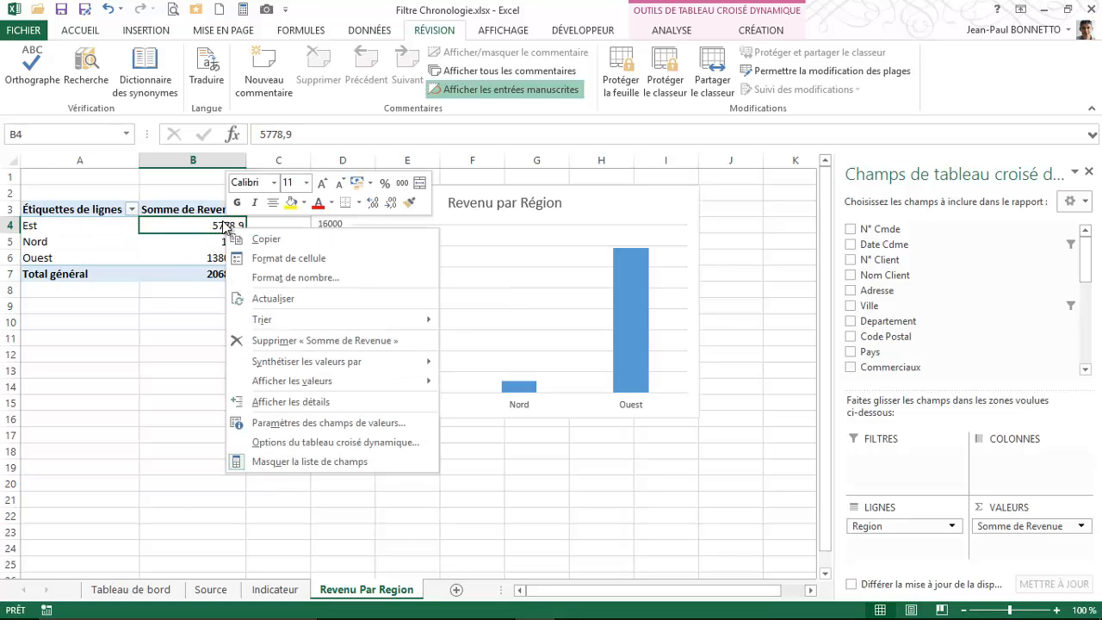
pyautogui.click(1033, 529)
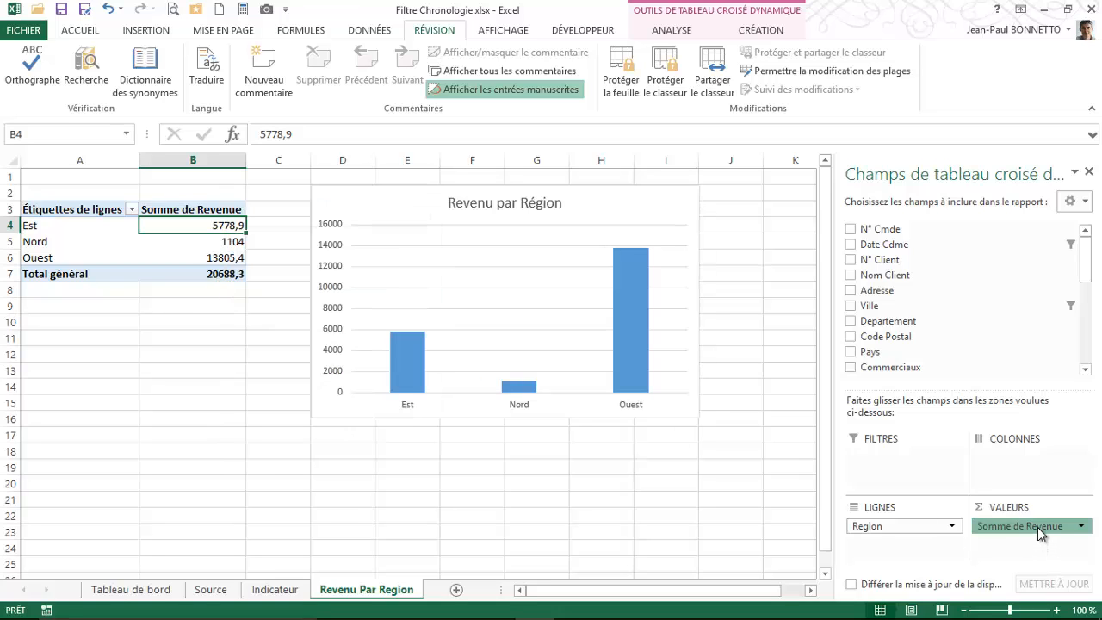
pyautogui.click(962, 507)
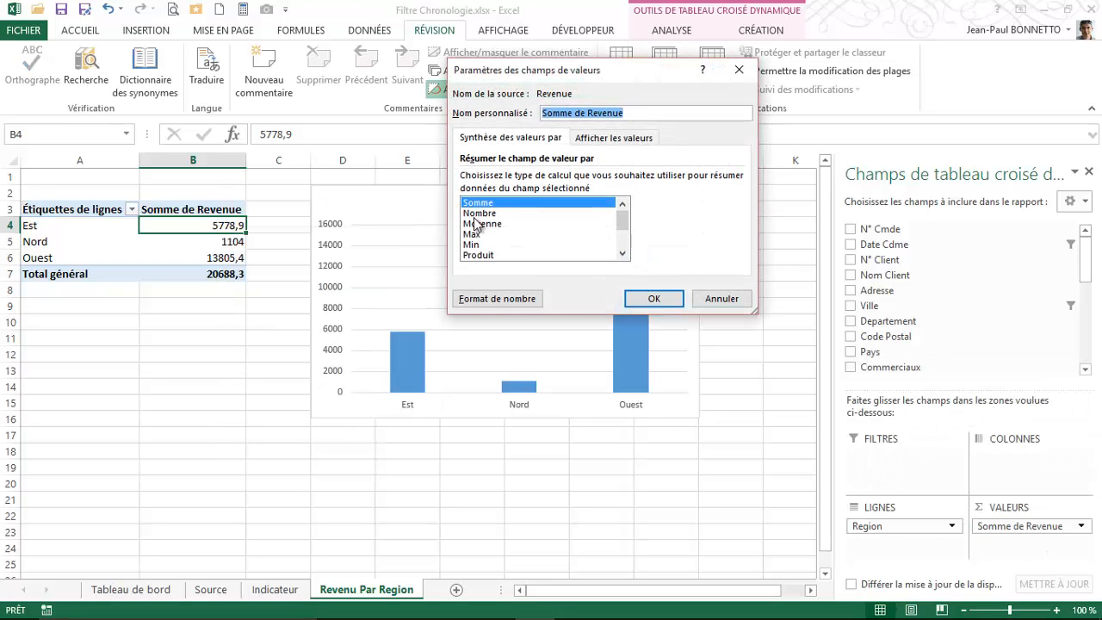
pyautogui.click(497, 298)
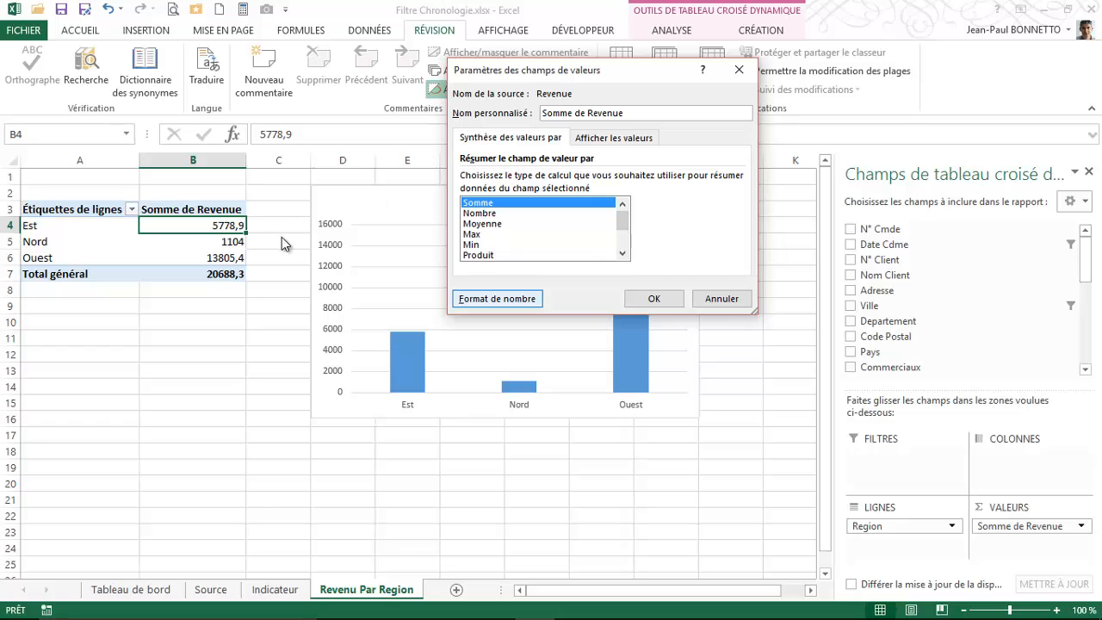
pyautogui.click(497, 298)
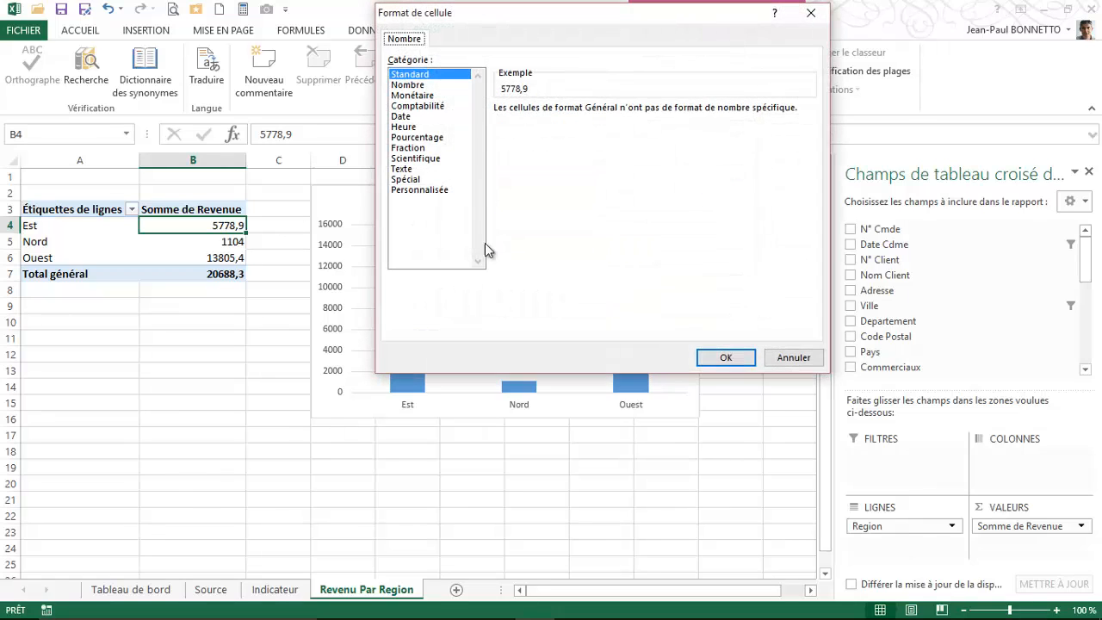
pyautogui.click(413, 96)
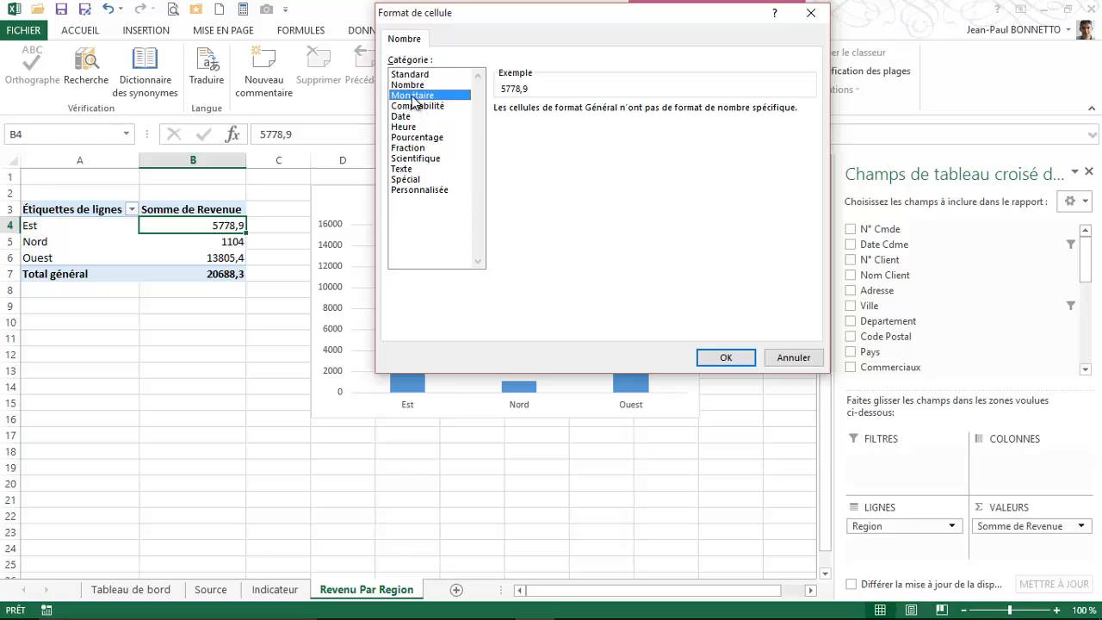
pyautogui.click(719, 356)
pyautogui.click(653, 298)
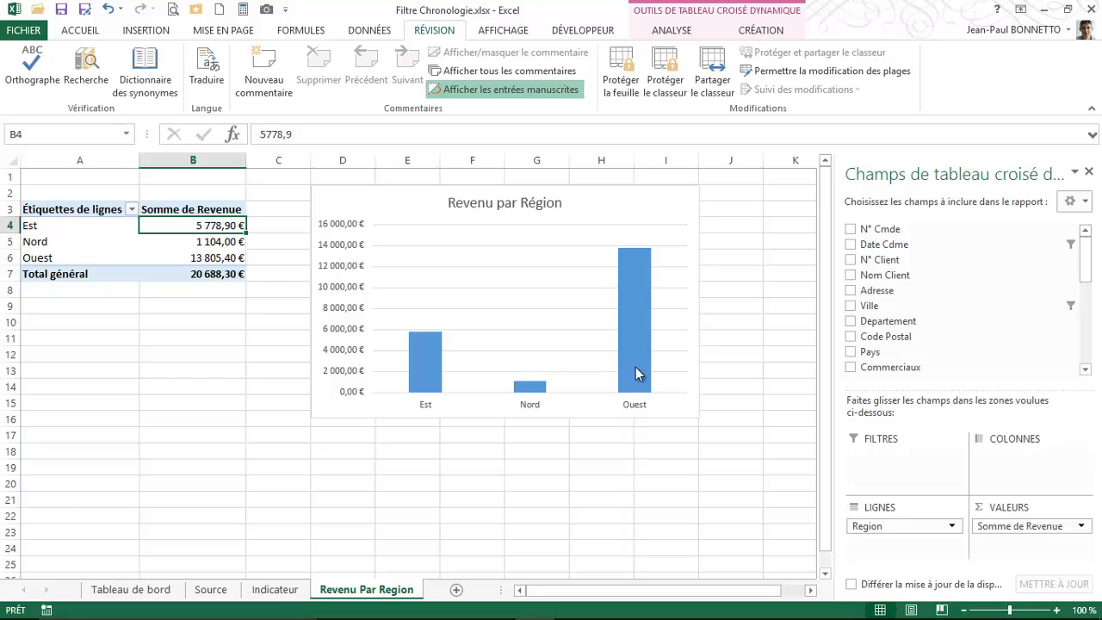
# - Check the value axis of the Revenu par Région chart beside its pivot table and on the Tableau de bord sheet
pyautogui.click(408, 190)
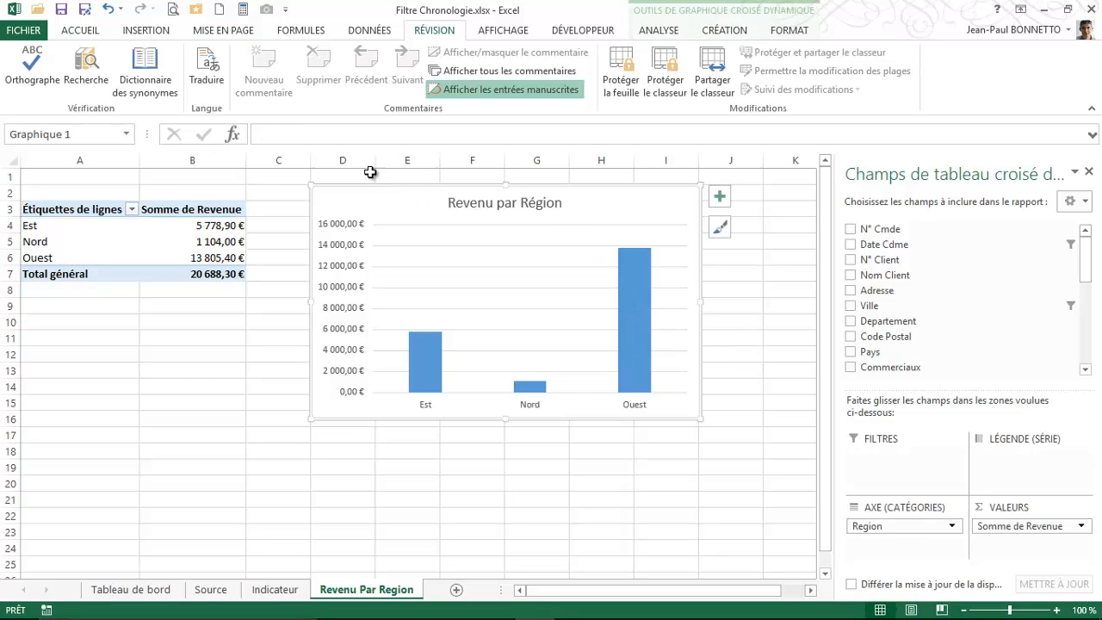
pyautogui.click(157, 229)
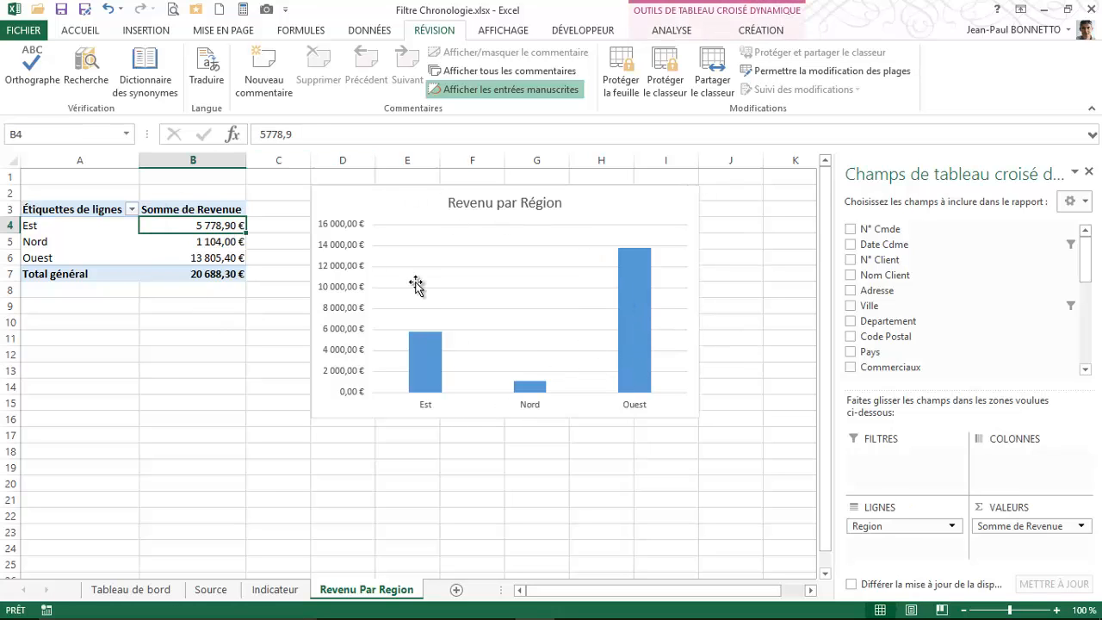
pyautogui.click(442, 193)
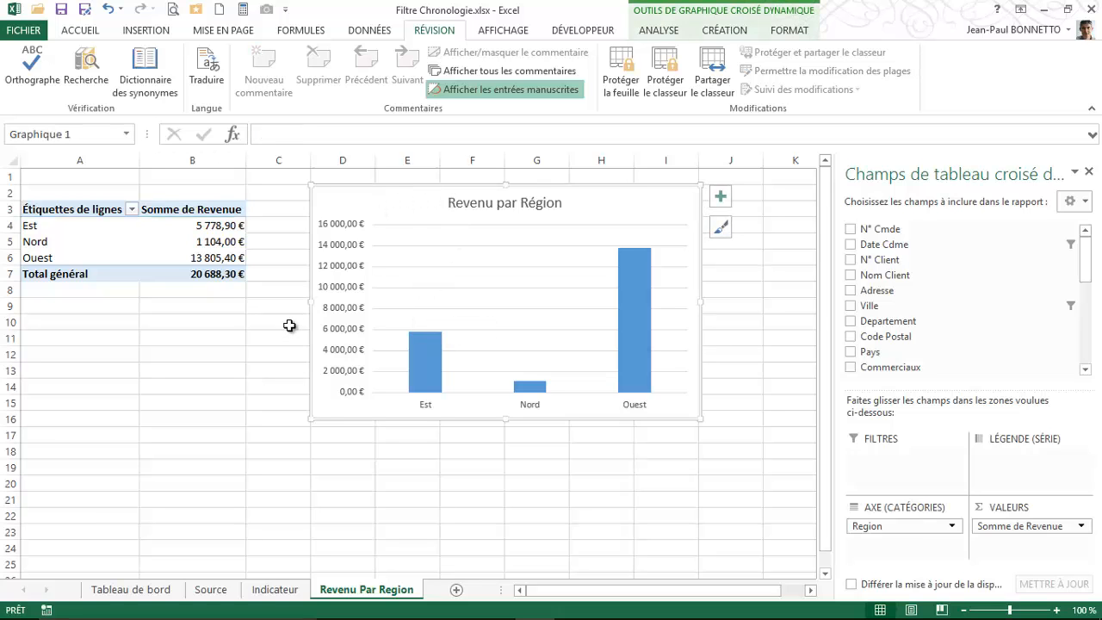
pyautogui.click(162, 590)
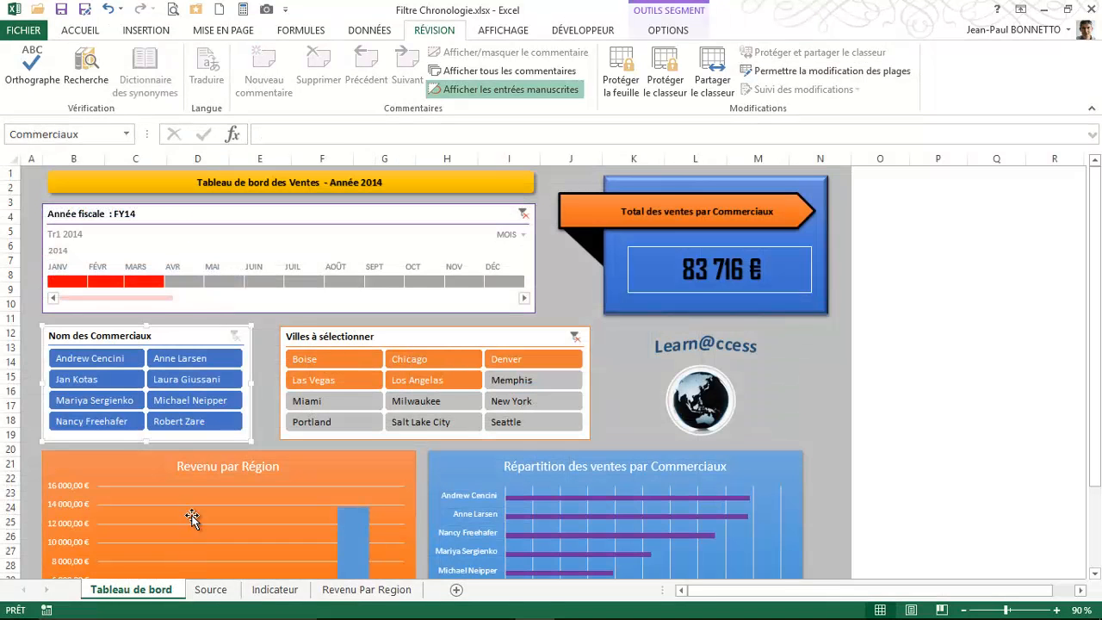
pyautogui.click(366, 589)
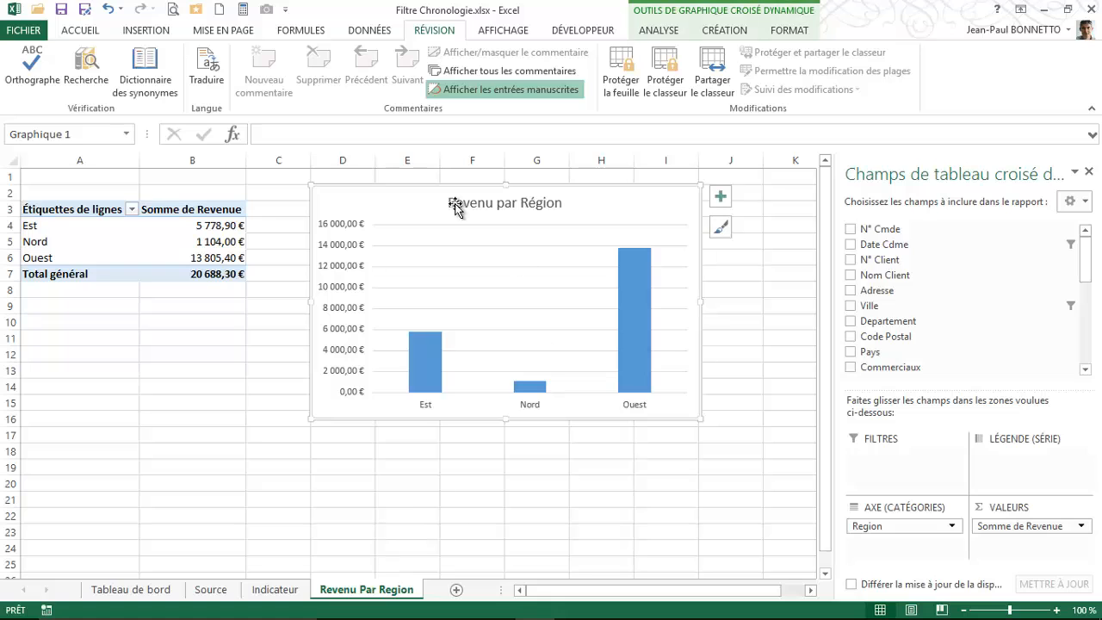
# - Apply the Monétaire number format to the Somme de Revenue field of the pivot table on the Indicateur sheet
pyautogui.click(279, 590)
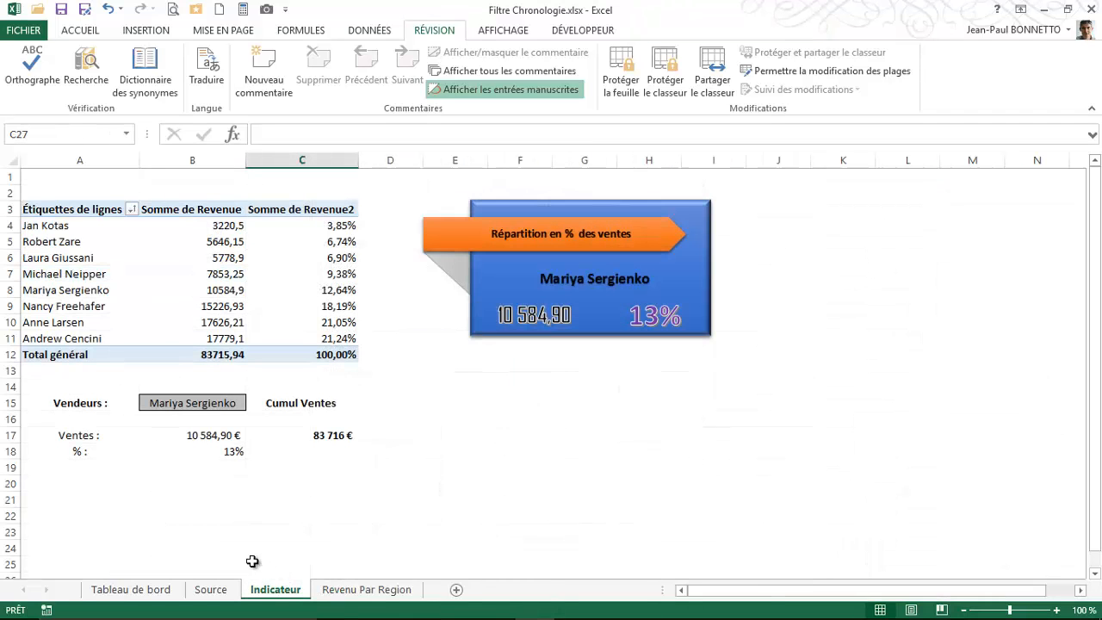
pyautogui.click(192, 258)
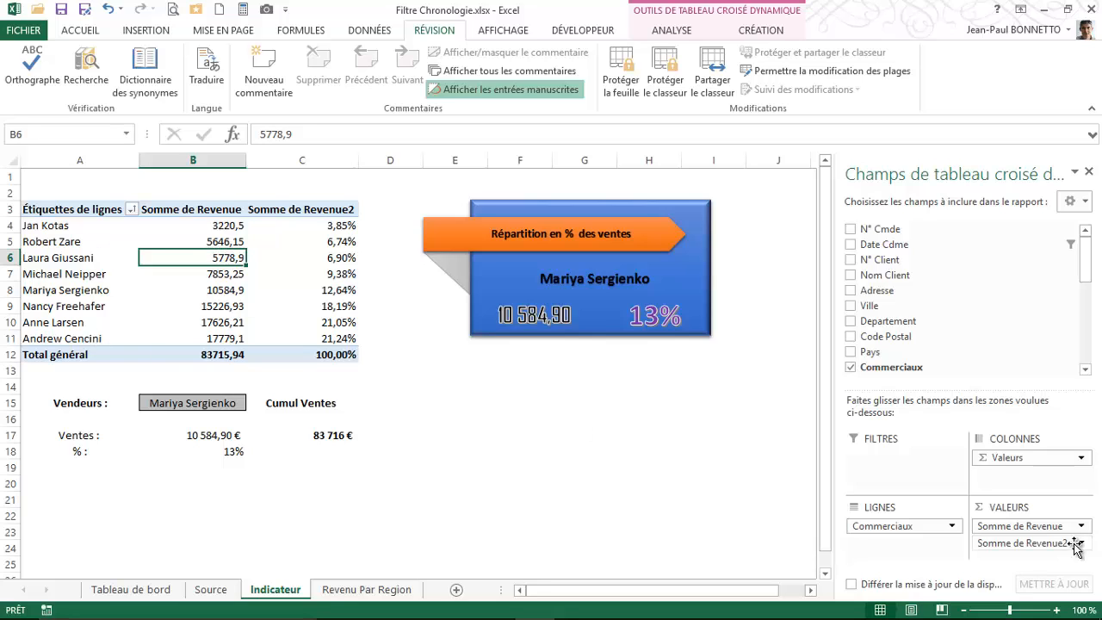
pyautogui.click(1038, 526)
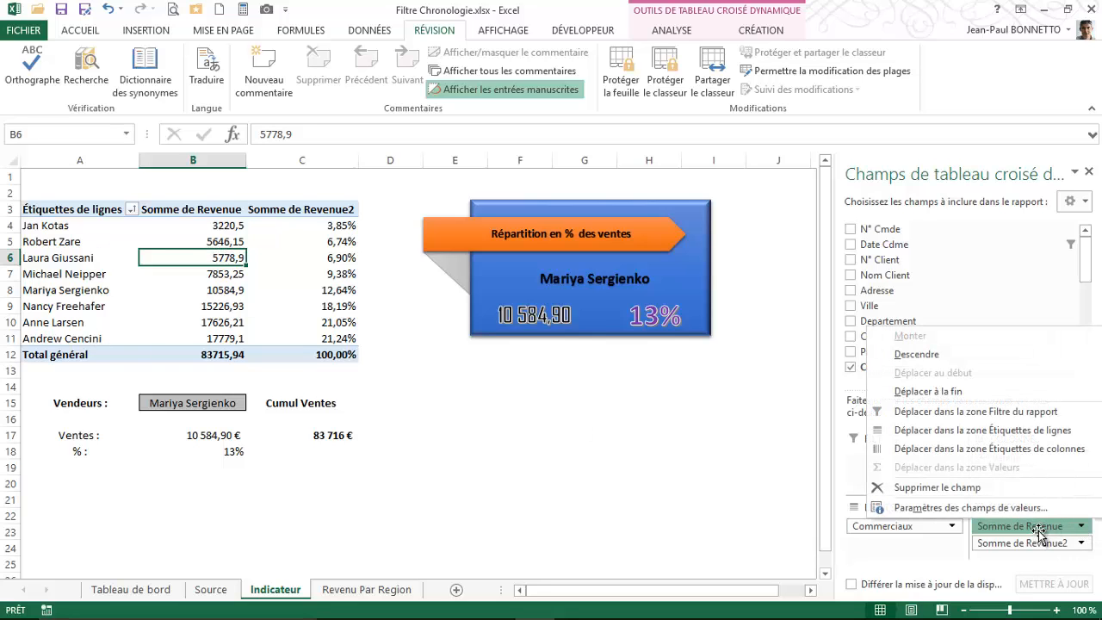
pyautogui.click(971, 507)
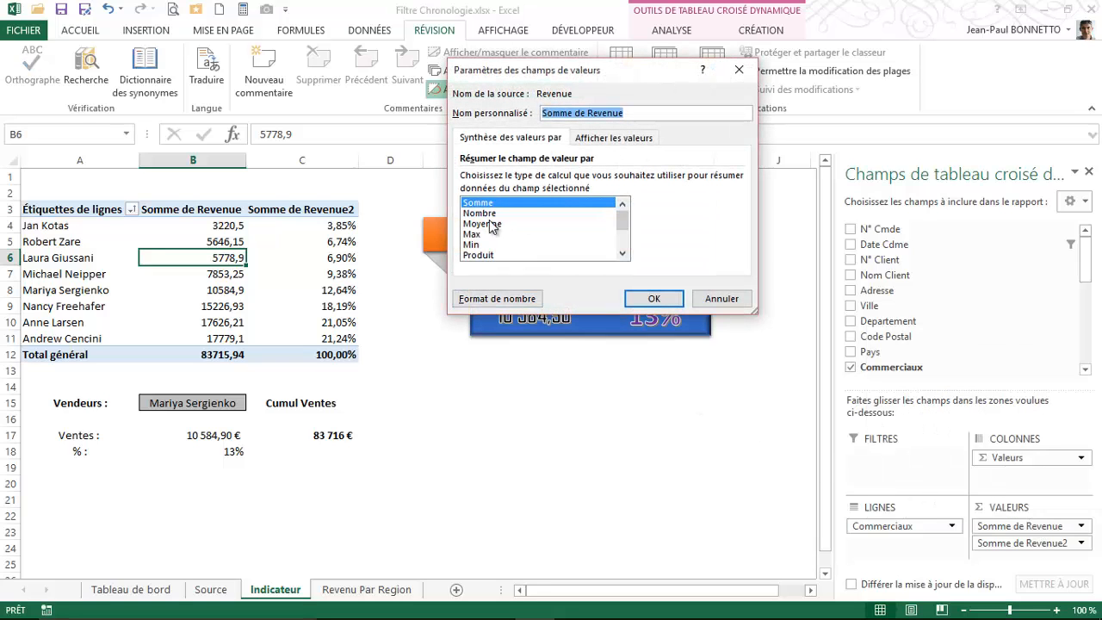
pyautogui.click(497, 299)
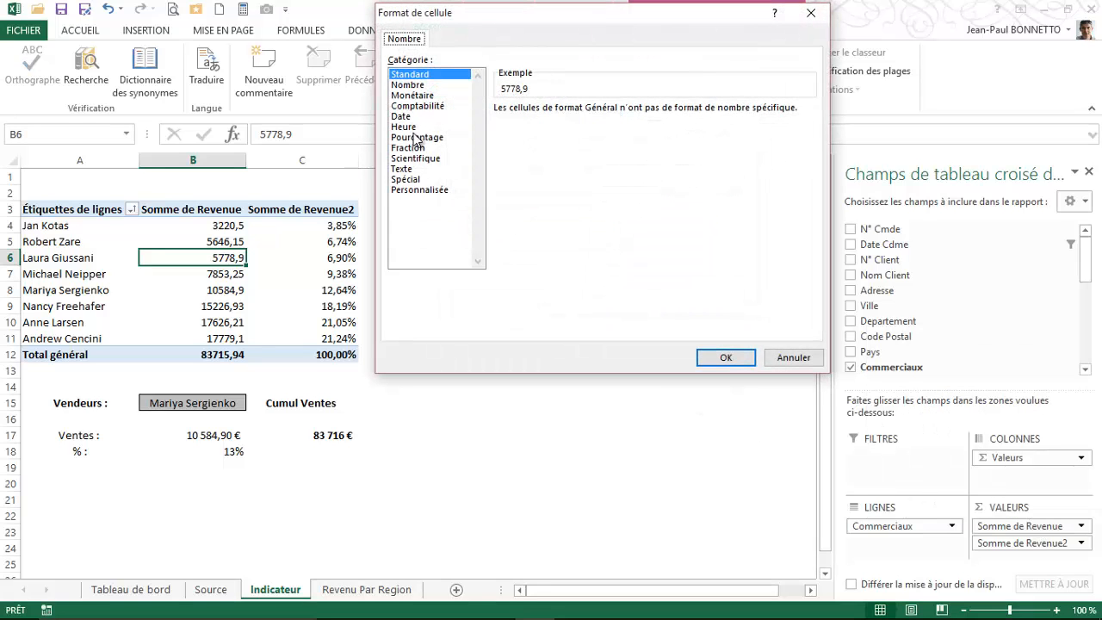
pyautogui.click(413, 96)
pyautogui.click(724, 357)
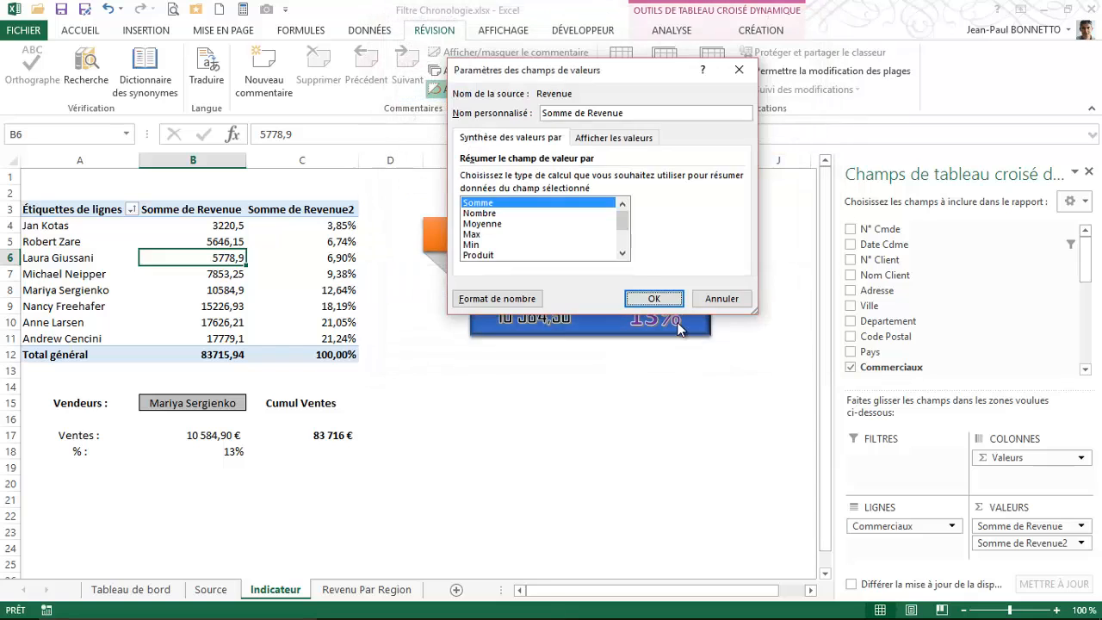
pyautogui.click(661, 296)
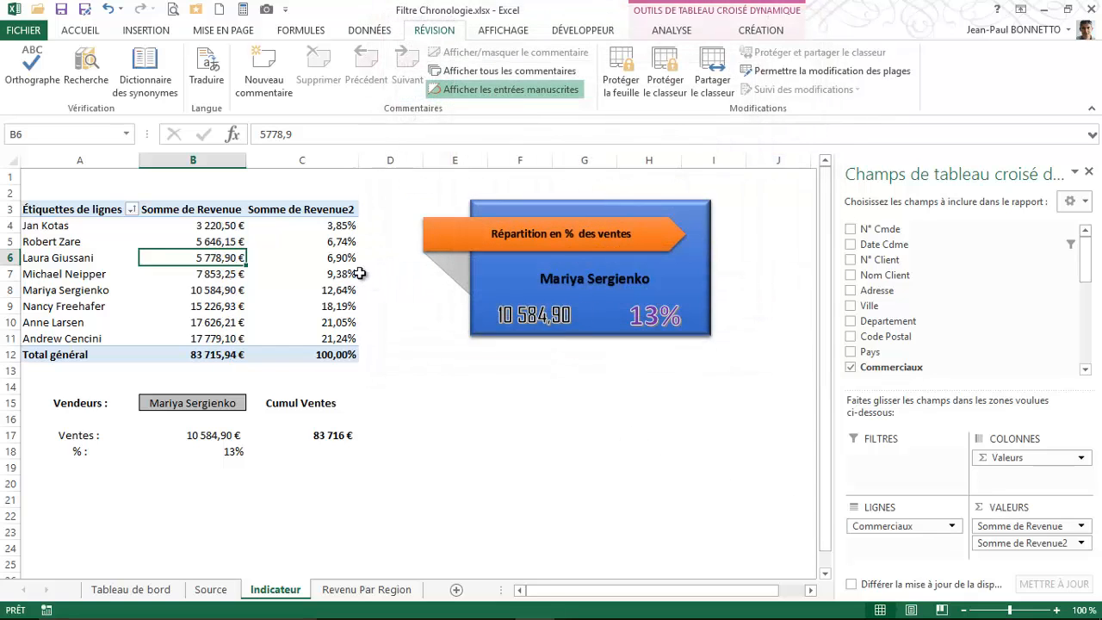
# - Rename the Indicateur pivot table's Somme de Revenue2 column header in C3 as "Part %"
pyautogui.click(344, 241)
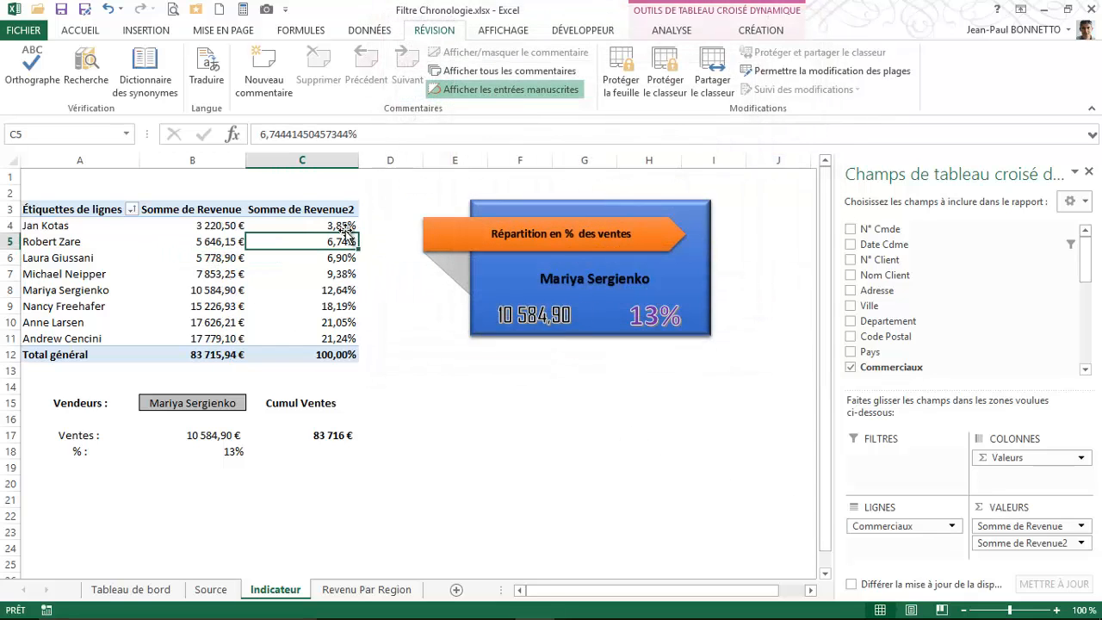
pyautogui.click(340, 209)
pyautogui.moveTo(260, 135); pyautogui.dragTo(426, 138)
pyautogui.press('BackSpace')
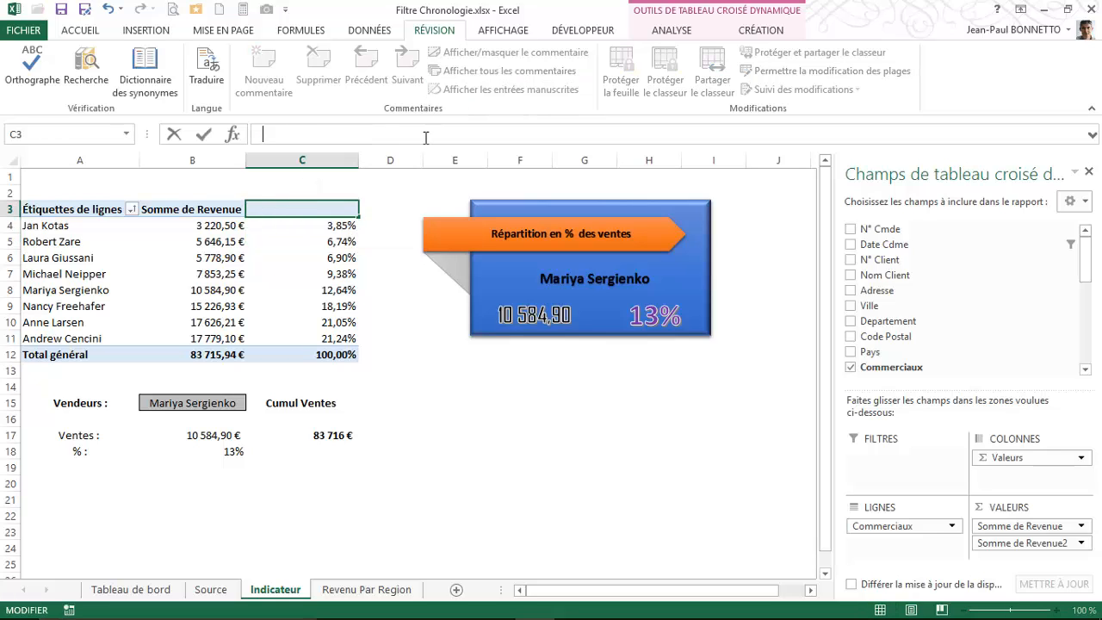
pyautogui.write('Part %')
pyautogui.press('Return')
pyautogui.click(337, 203)
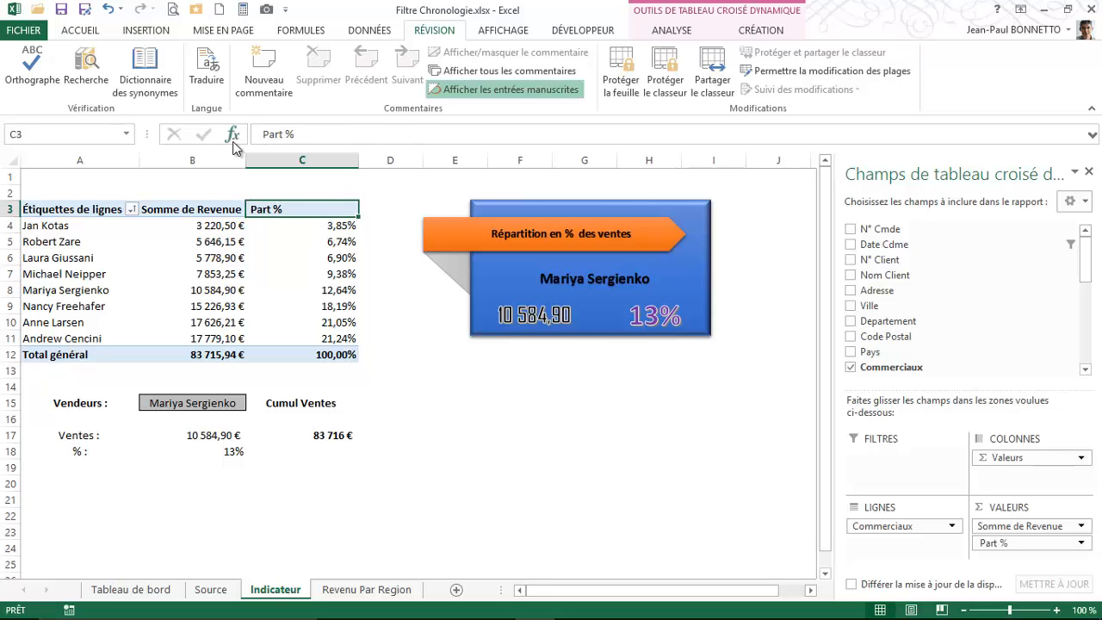
# - Rename the Indicateur pivot table's Somme de Revenue column header in B3 as "Total Revenue"
pyautogui.click(219, 204)
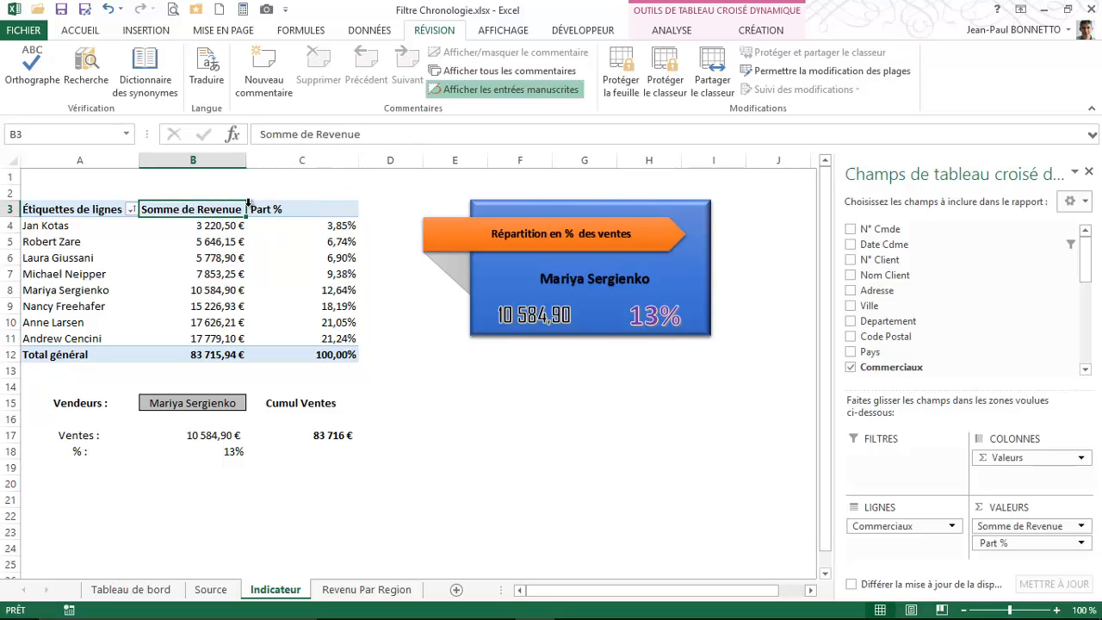
pyautogui.moveTo(256, 129); pyautogui.dragTo(430, 133)
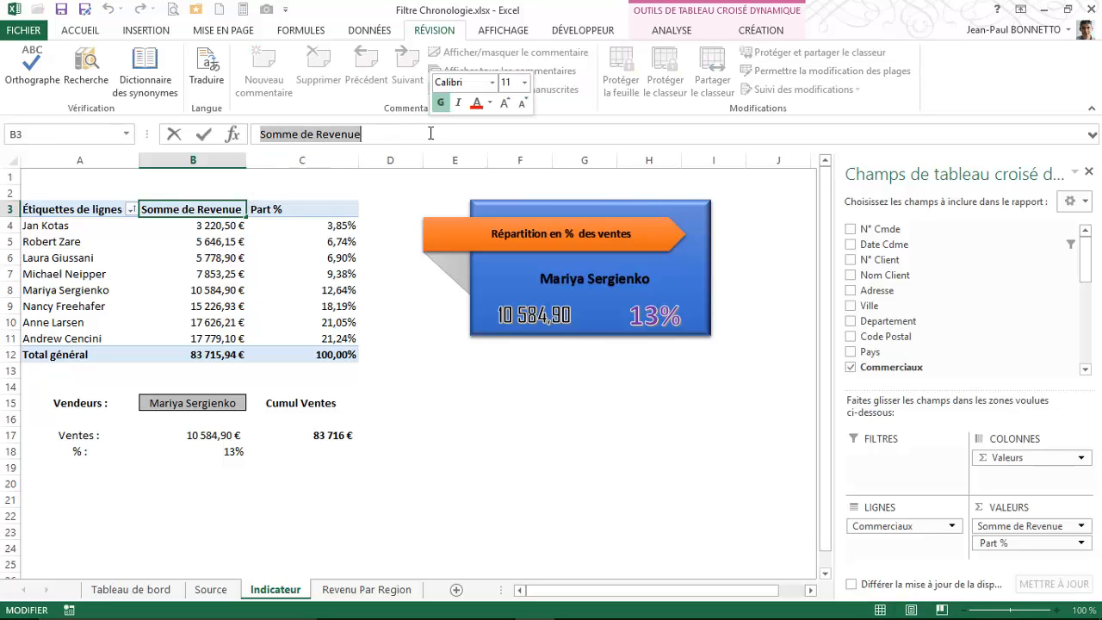
pyautogui.write('Total')
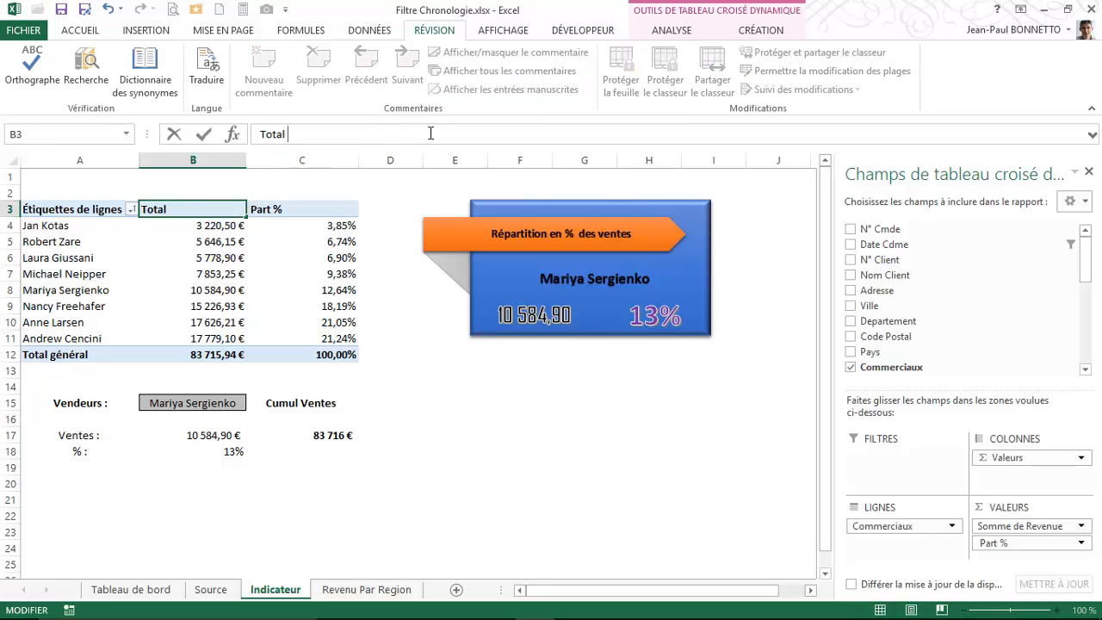
pyautogui.write(' Revenue')
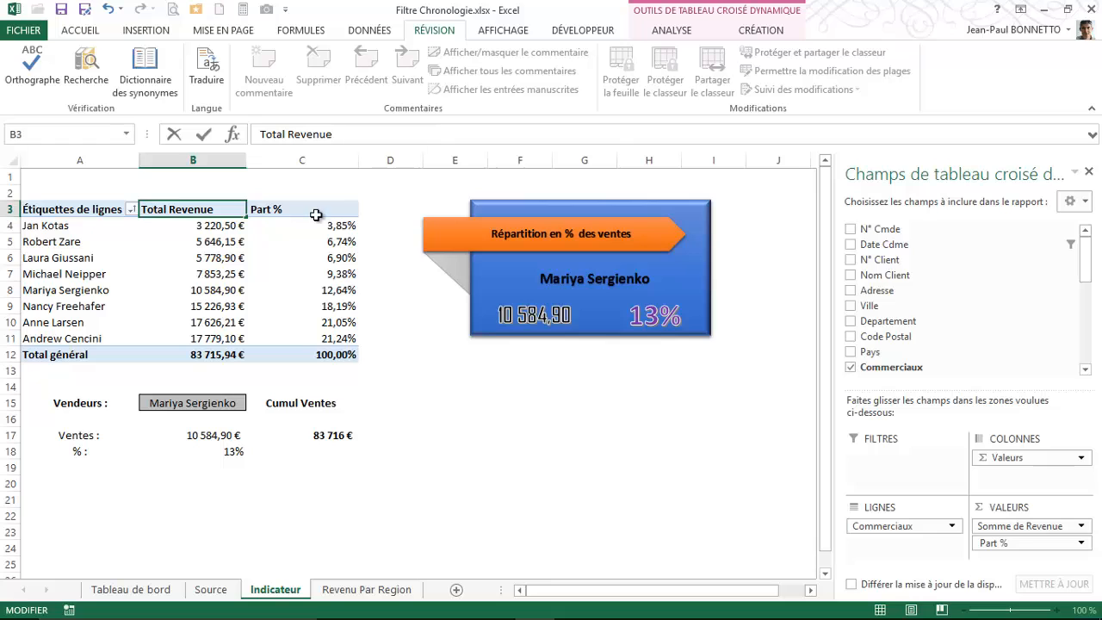
pyautogui.click(238, 266)
# - Centre the Indicateur pivot table's Part % column horizontally, from its header down to the Total général row
pyautogui.click(223, 208)
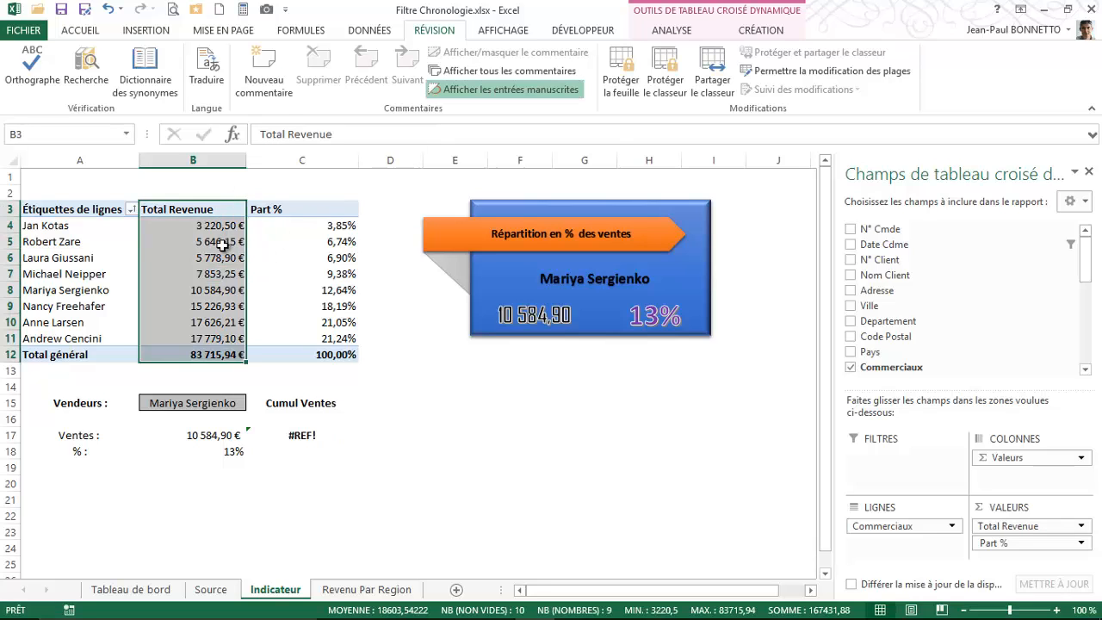
pyautogui.click(222, 243)
pyautogui.click(79, 338)
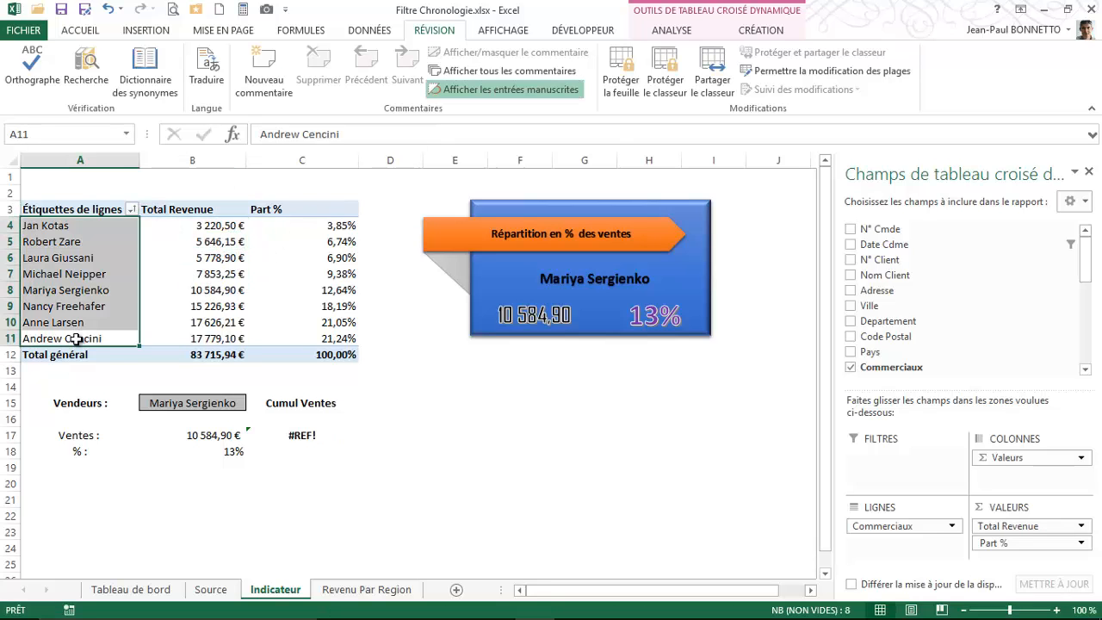
pyautogui.click(318, 242)
pyautogui.click(303, 204)
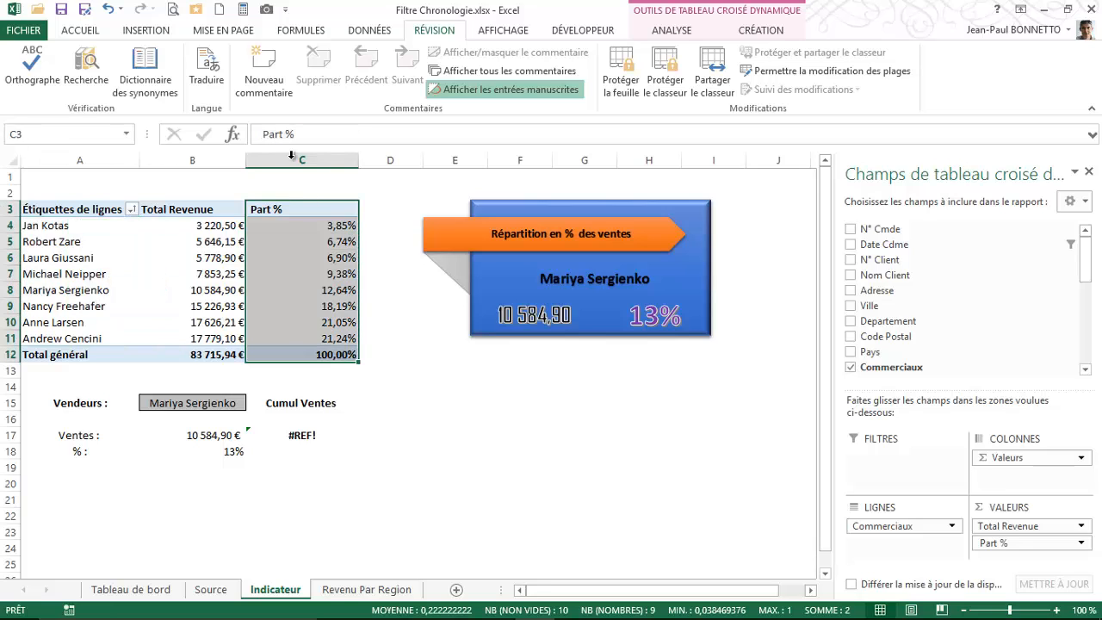
pyautogui.click(92, 30)
pyautogui.click(276, 83)
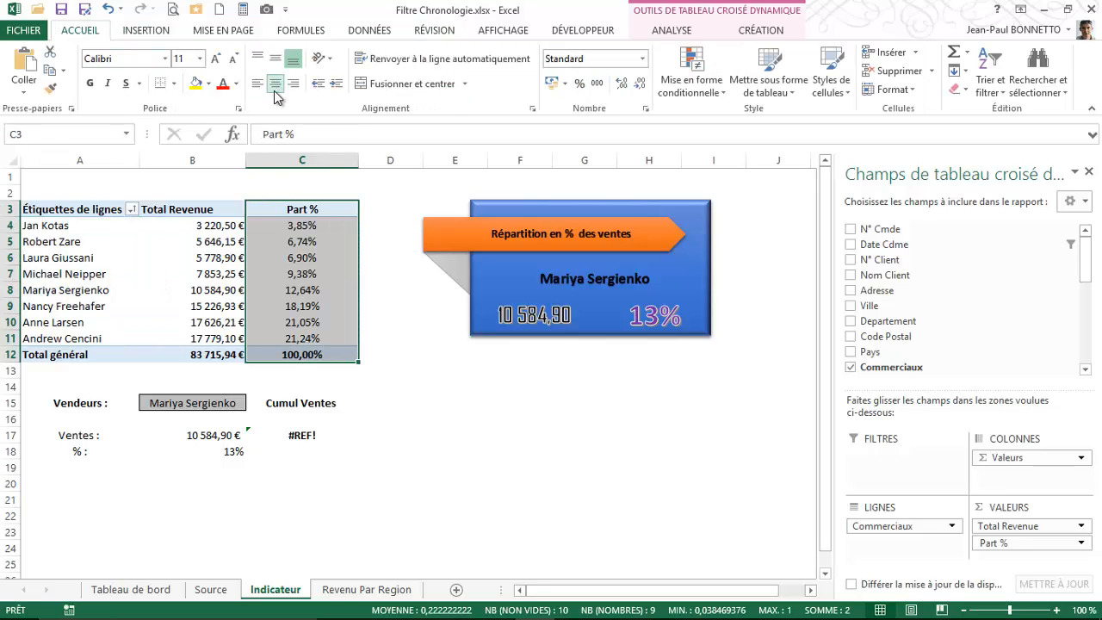
pyautogui.click(305, 355)
pyautogui.click(205, 354)
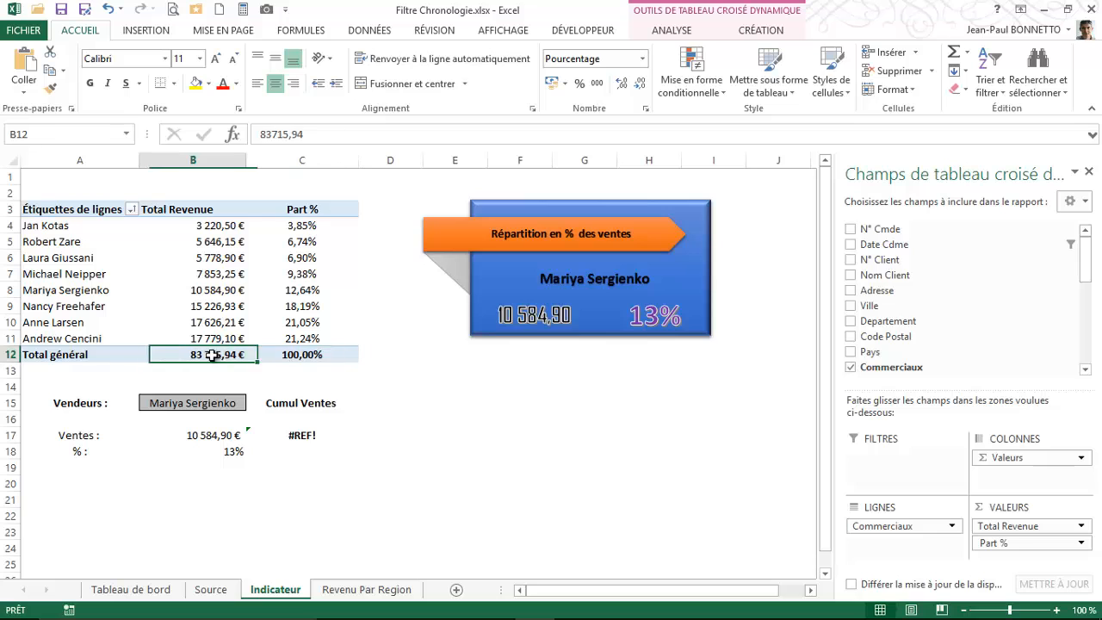
pyautogui.click(290, 353)
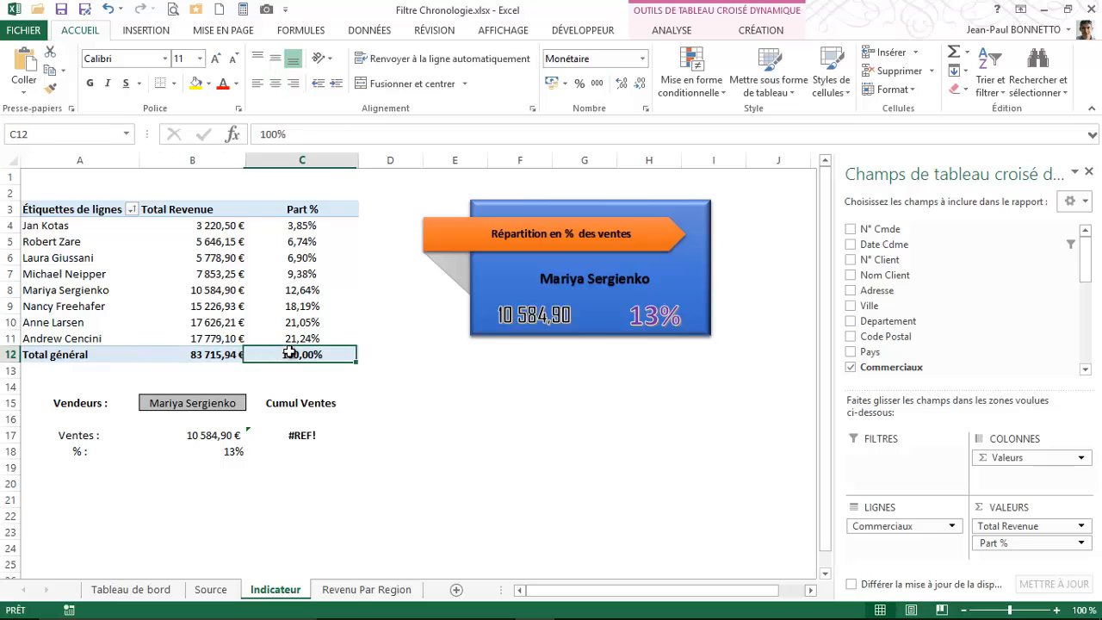
# - Inspect the formulas behind the Cumul Ventes cell C17 and the Ventes cell B17 on the Indicateur sheet
pyautogui.click(308, 435)
pyautogui.click(234, 352)
pyautogui.click(306, 435)
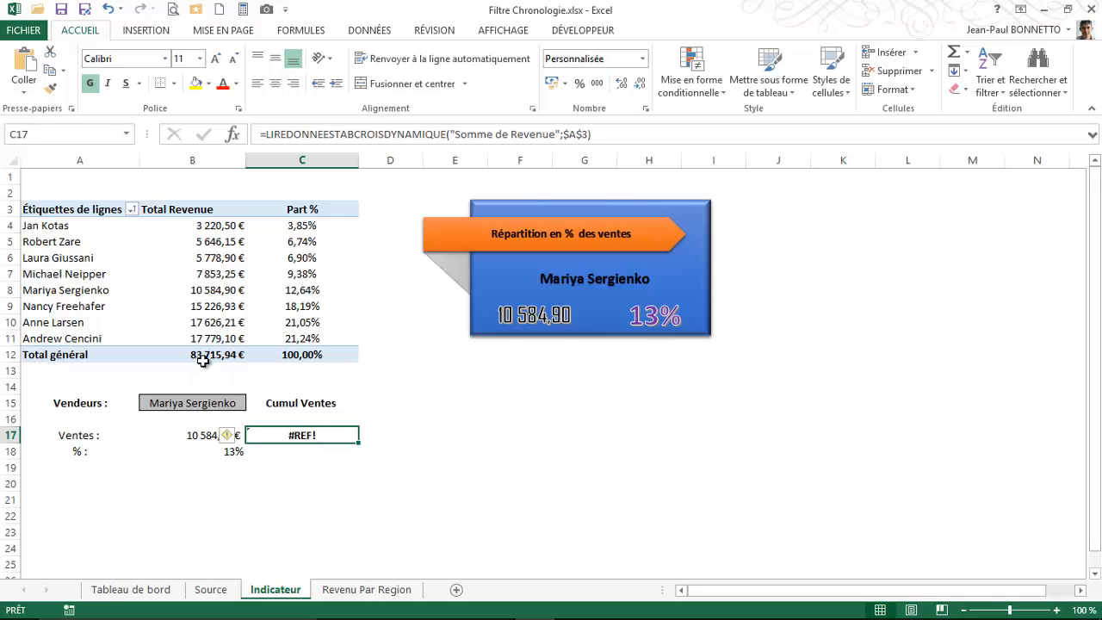
pyautogui.click(210, 435)
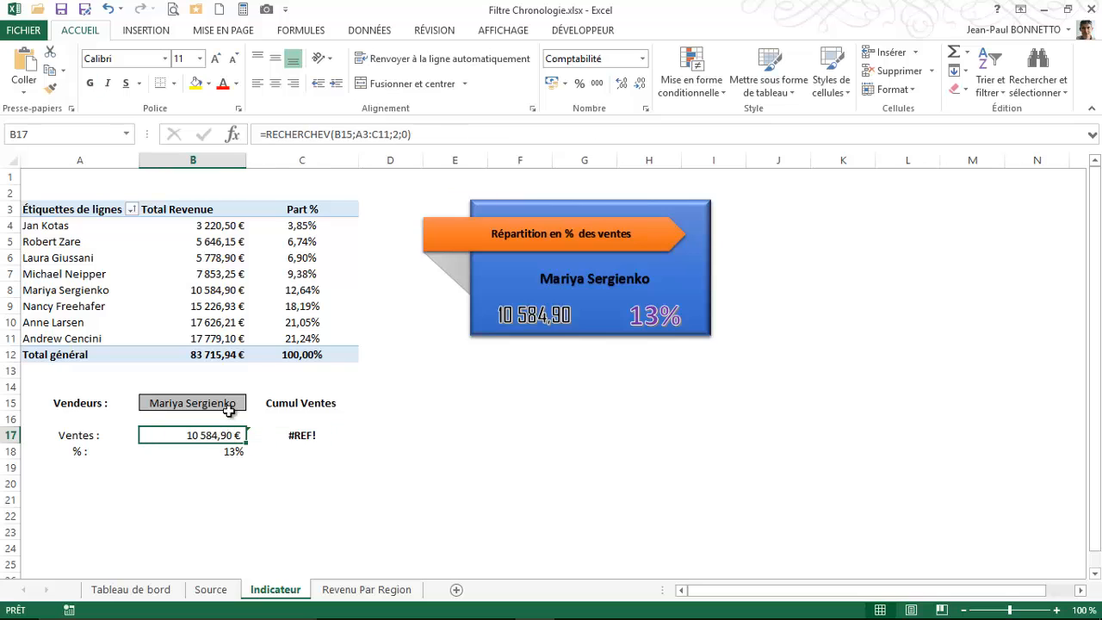
# - Switch the Vendeurs list in B15 to the third salesperson listed and inspect the Ventes lookup formula in B17
pyautogui.click(201, 402)
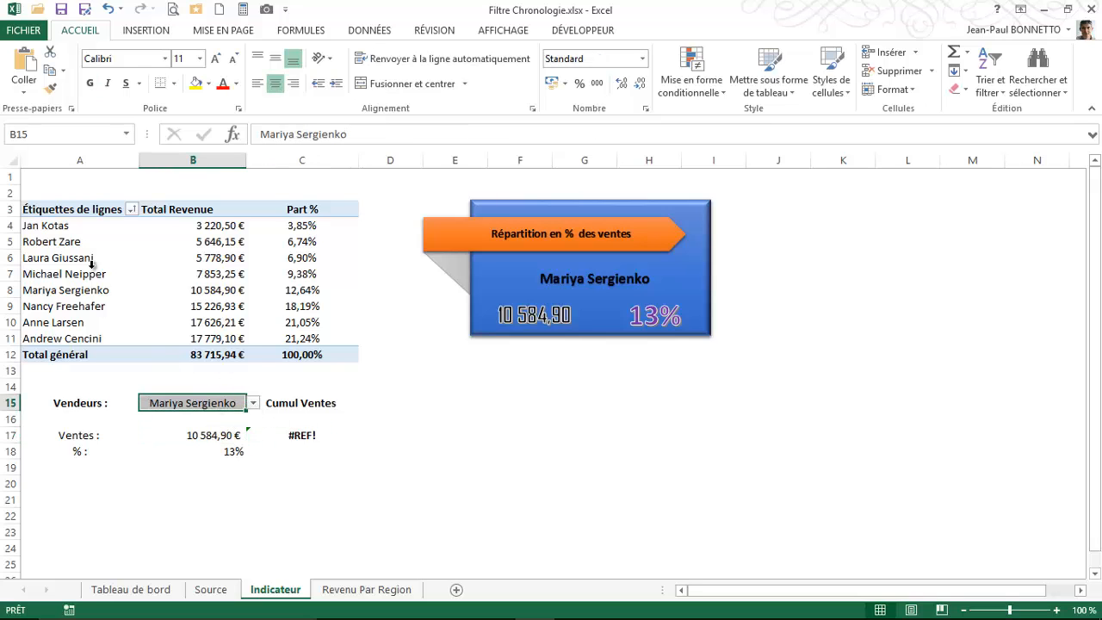
pyautogui.click(254, 404)
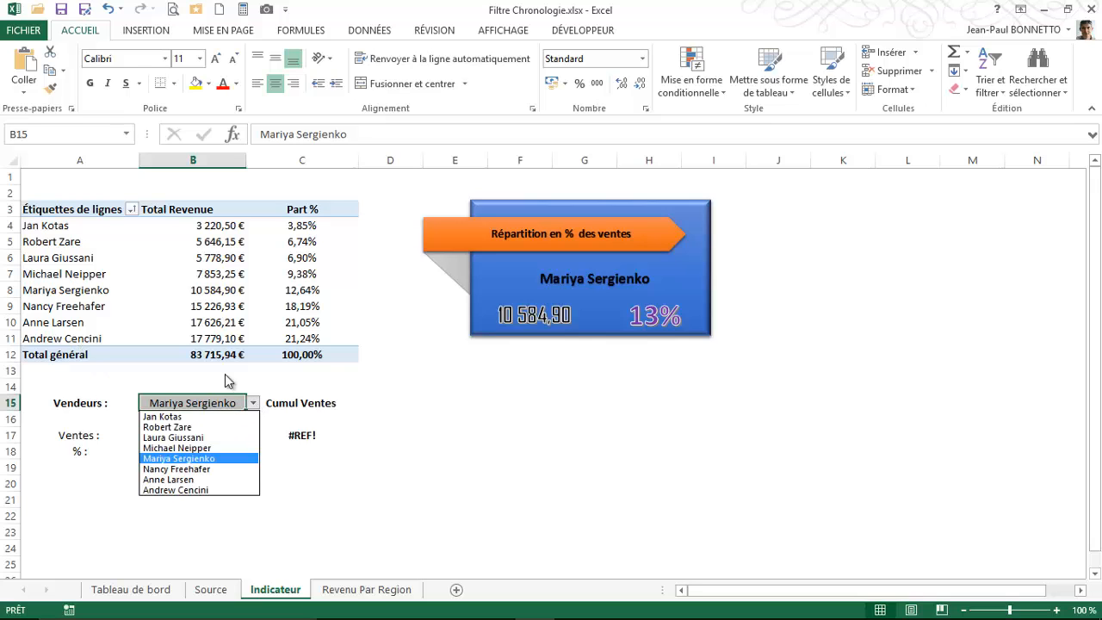
pyautogui.click(190, 441)
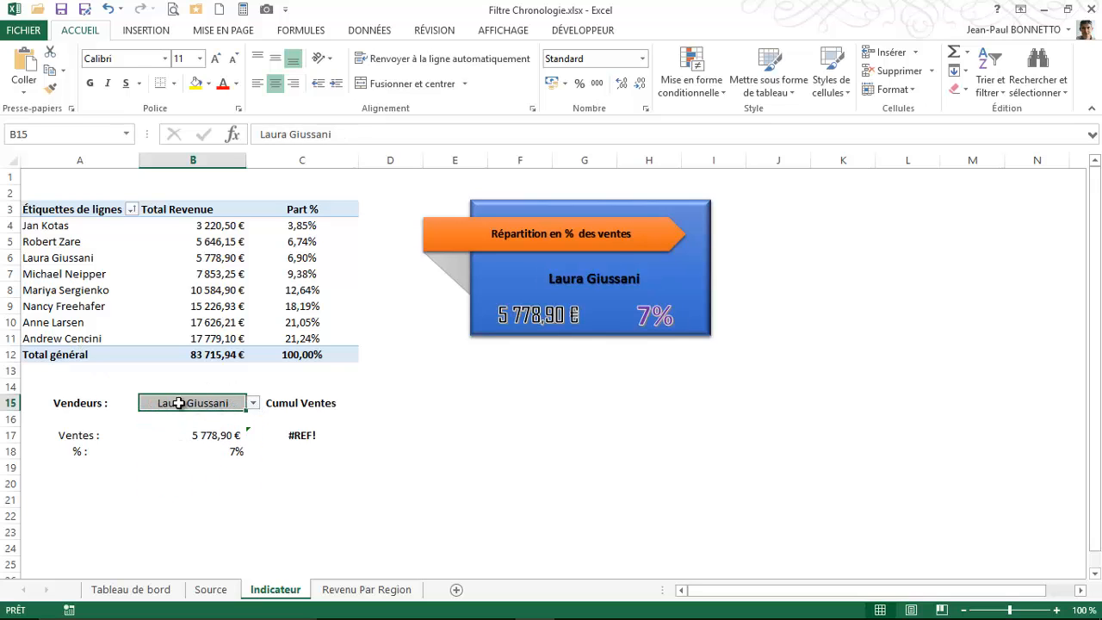
pyautogui.click(213, 435)
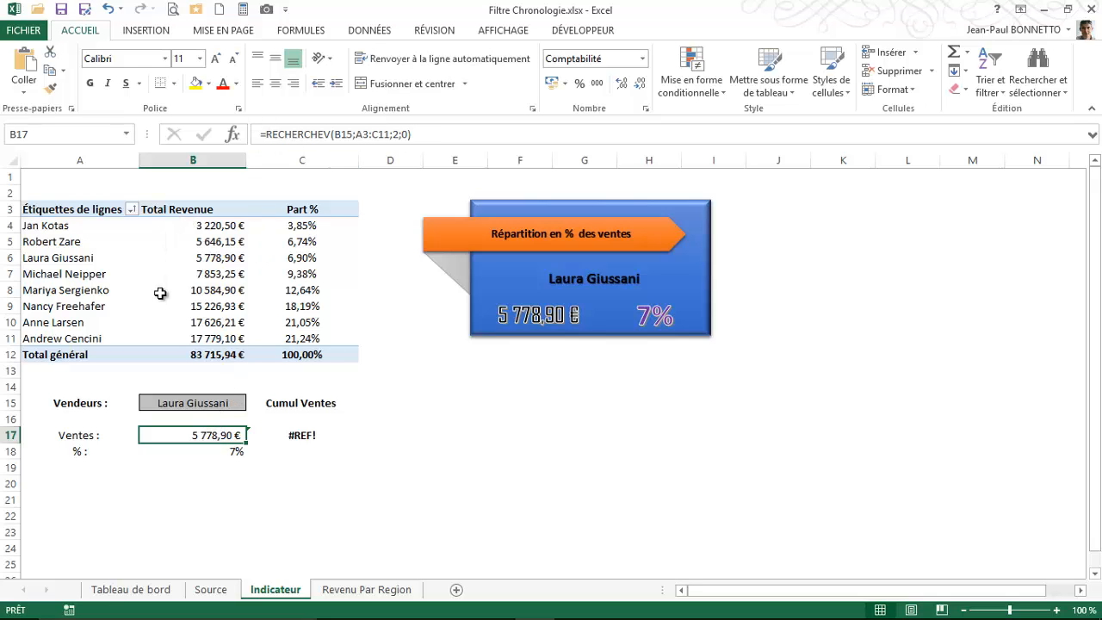
pyautogui.click(219, 259)
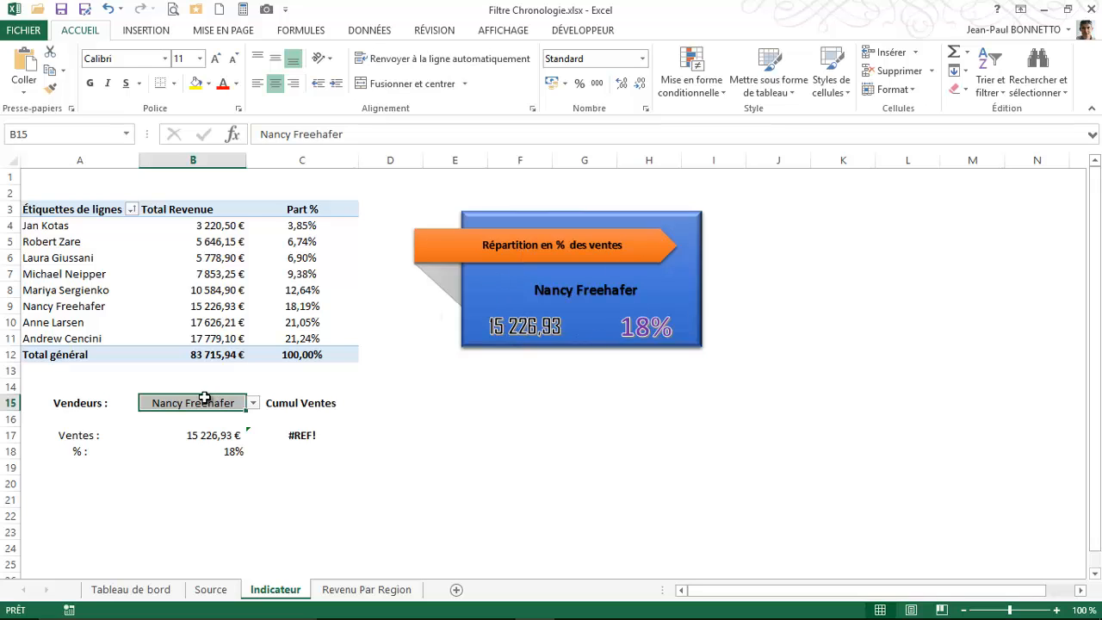
# - Rebuild the Cumul Ventes formula in C17 as =LIREDONNEESTABCROISDYNAMIQUE("Total Revenue";$A$3), referencing the pivot table's Total général revenue
pyautogui.click(303, 436)
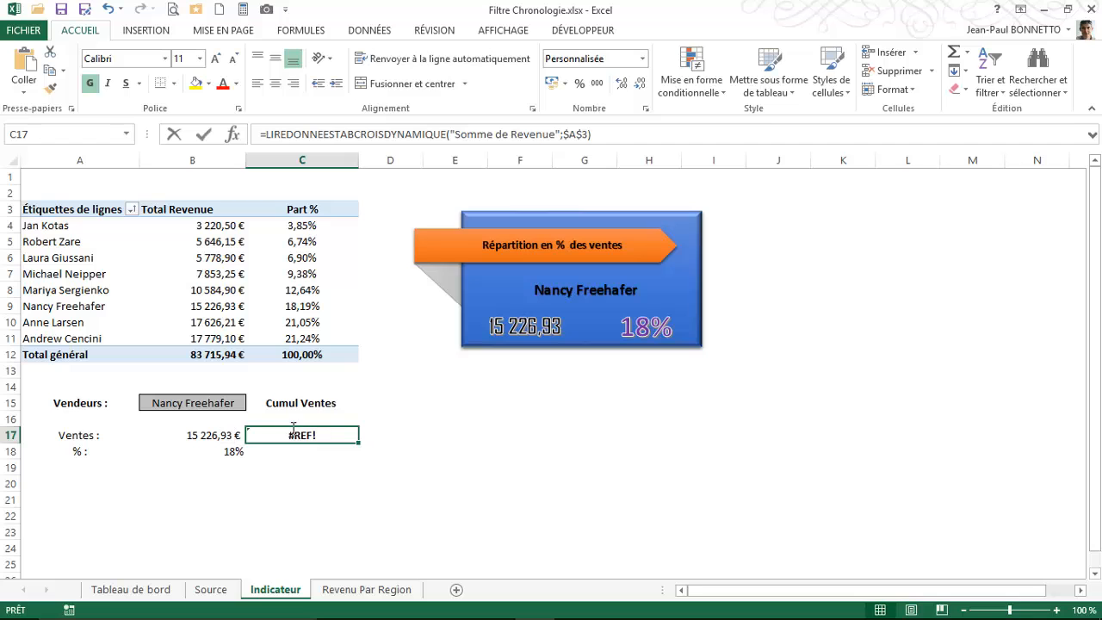
pyautogui.write('=')
pyautogui.click(210, 351)
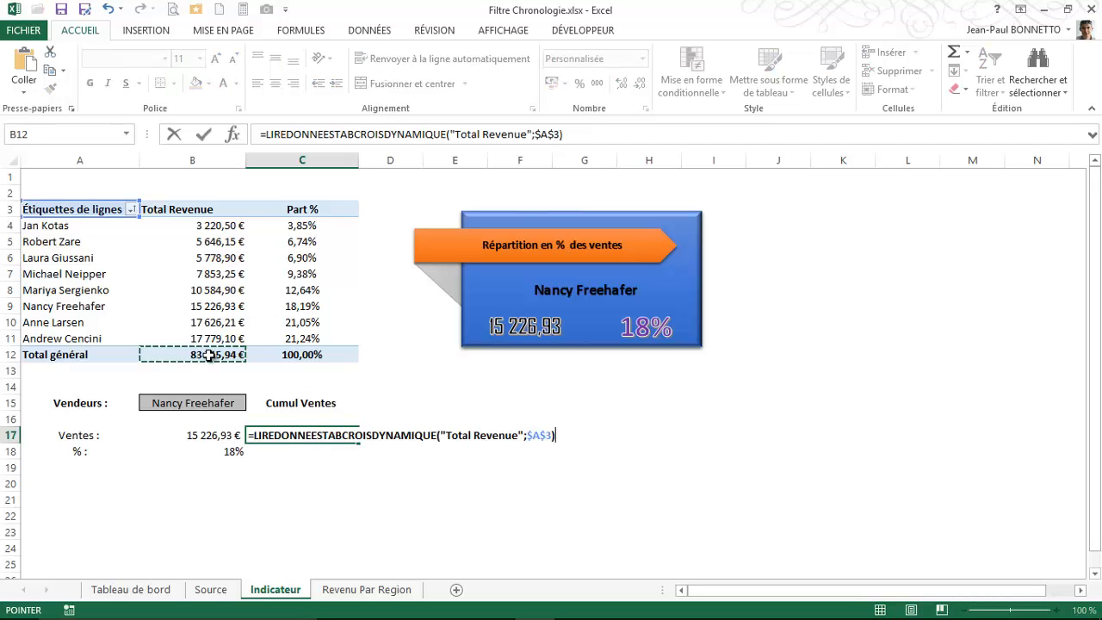
pyautogui.press('Return')
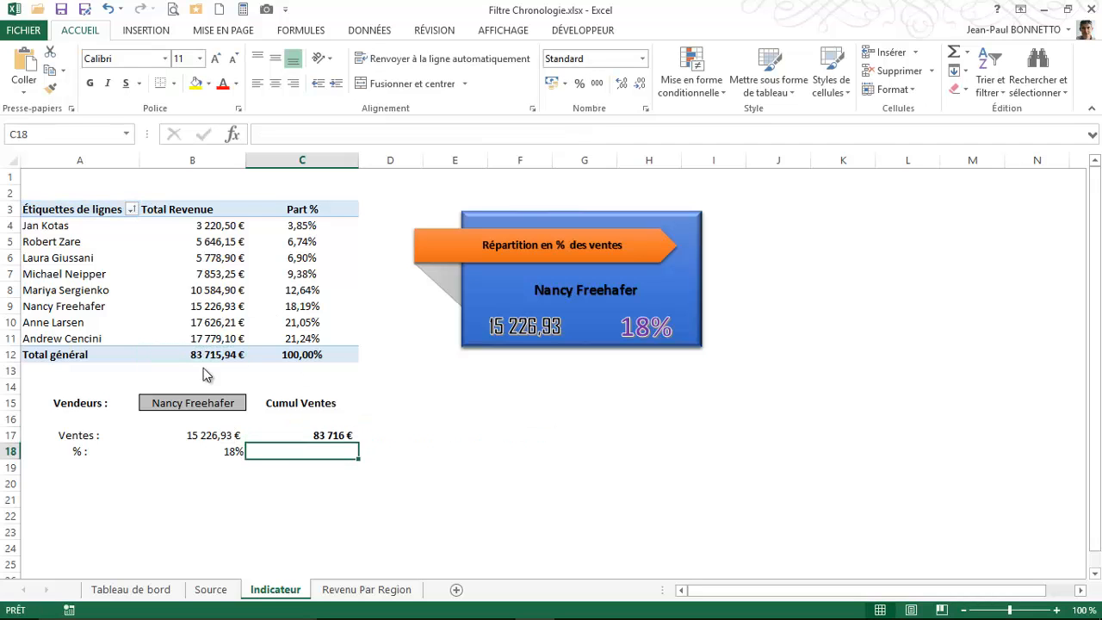
pyautogui.click(326, 431)
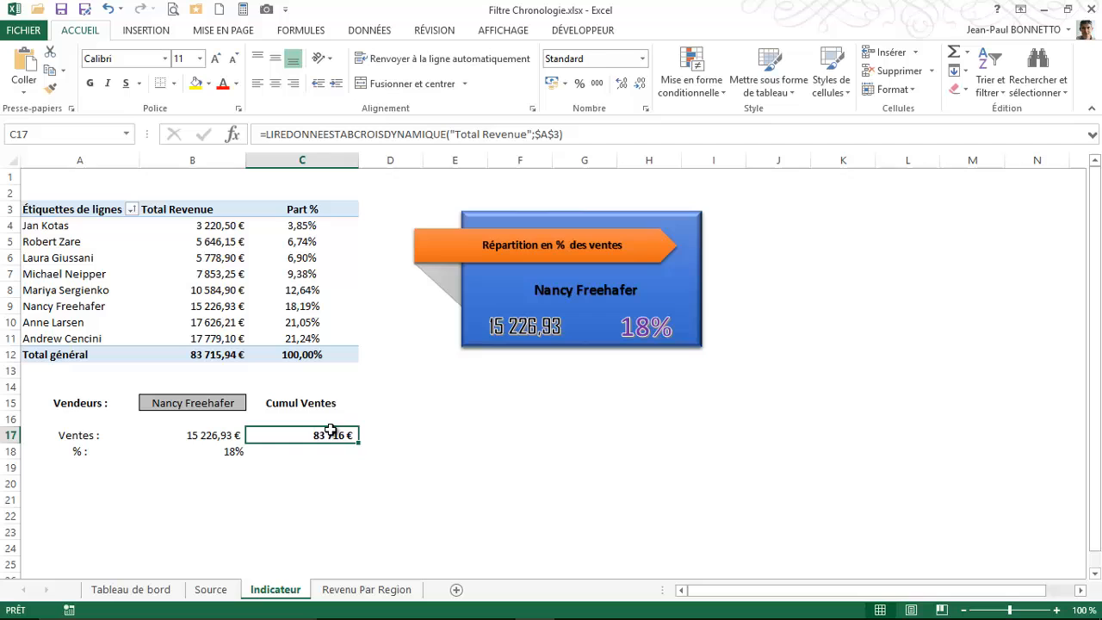
# - Filter the Indicateur pivot table's row labels to only the first three salespeople in the filter list
pyautogui.click(132, 210)
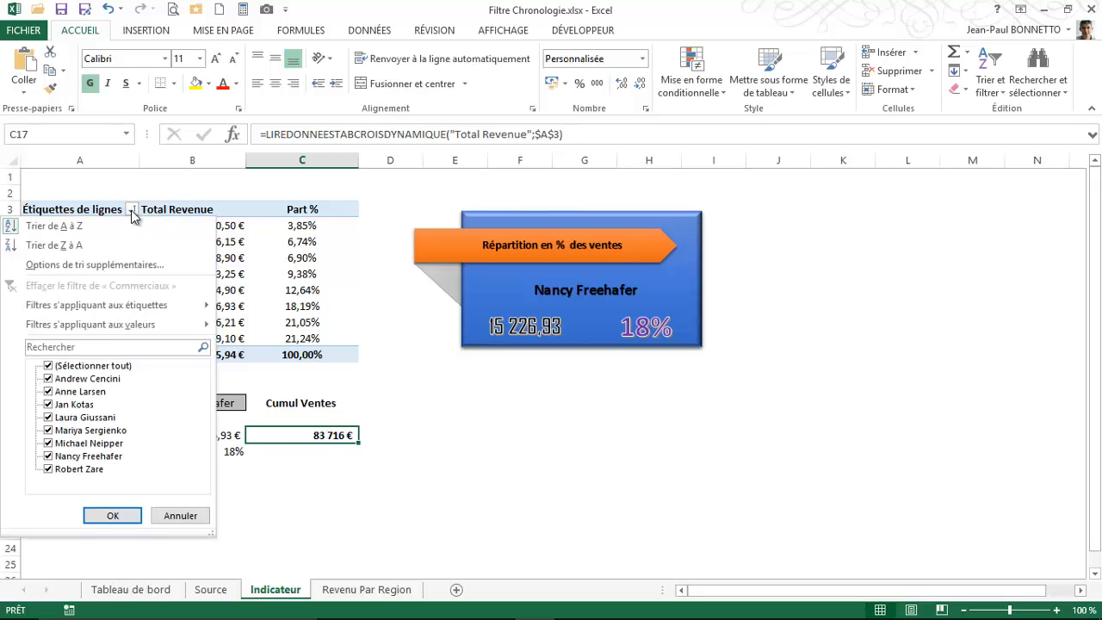
pyautogui.click(49, 366)
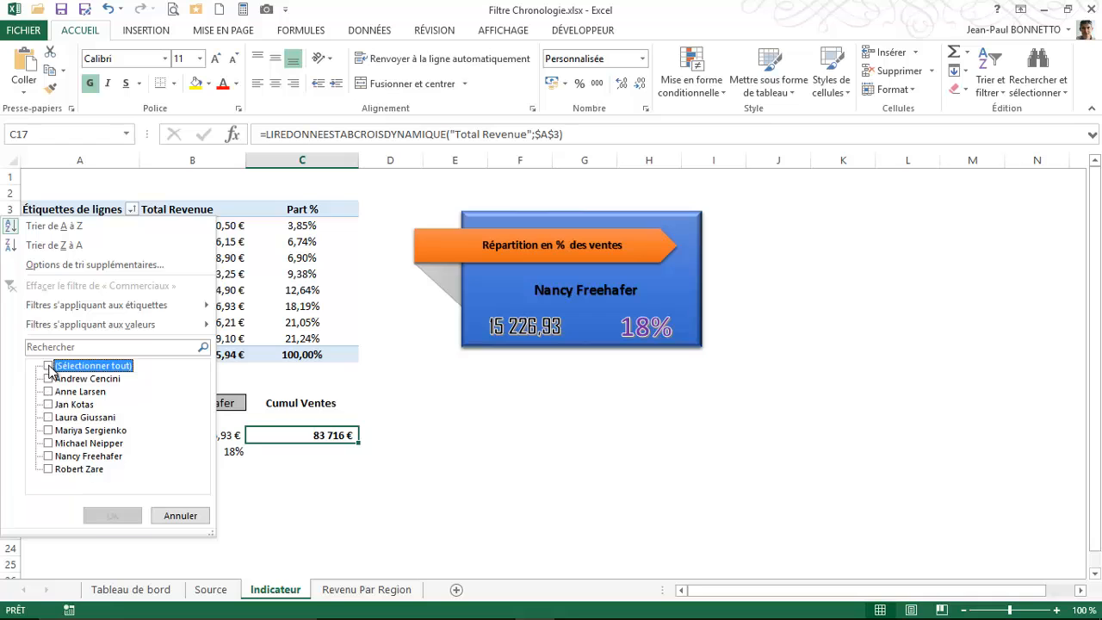
pyautogui.click(48, 379)
pyautogui.click(48, 392)
pyautogui.click(48, 404)
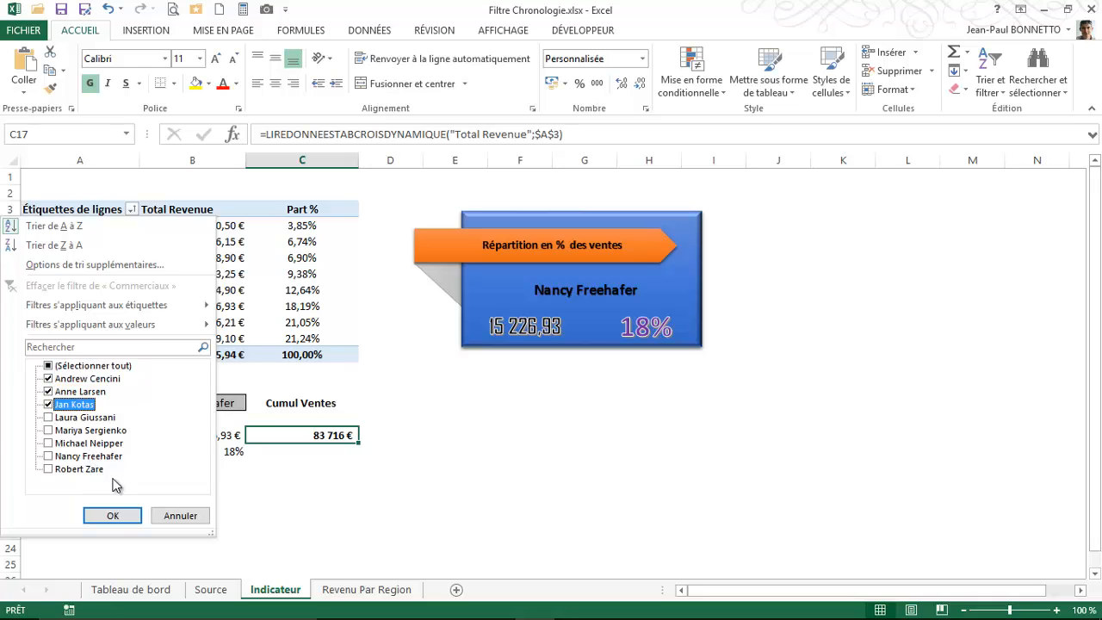
pyautogui.click(112, 515)
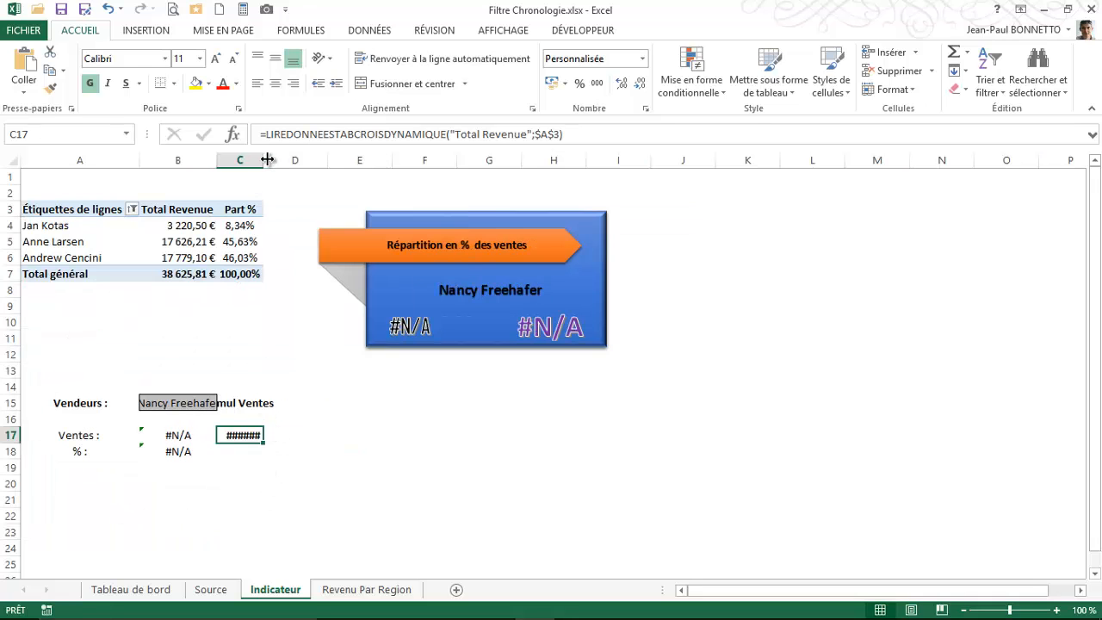
# - Widen columns C and B so the Cumul Ventes amount and the selected salesperson's name fit
pyautogui.doubleClick(267, 159)
pyautogui.moveTo(291, 164); pyautogui.dragTo(325, 160)
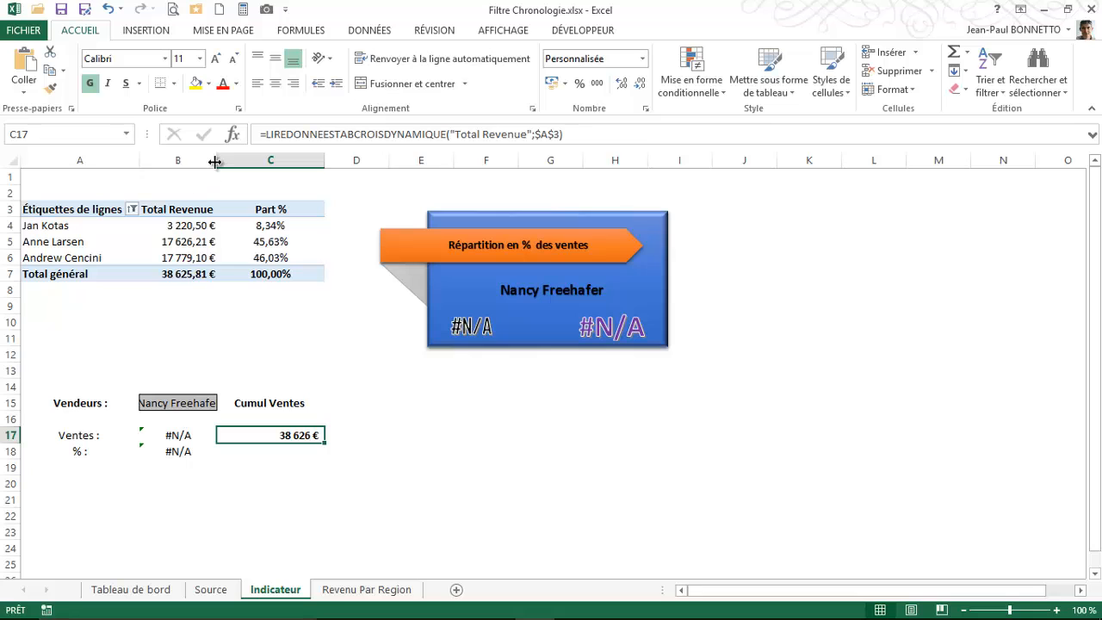
pyautogui.moveTo(217, 160); pyautogui.dragTo(248, 160)
pyautogui.click(207, 402)
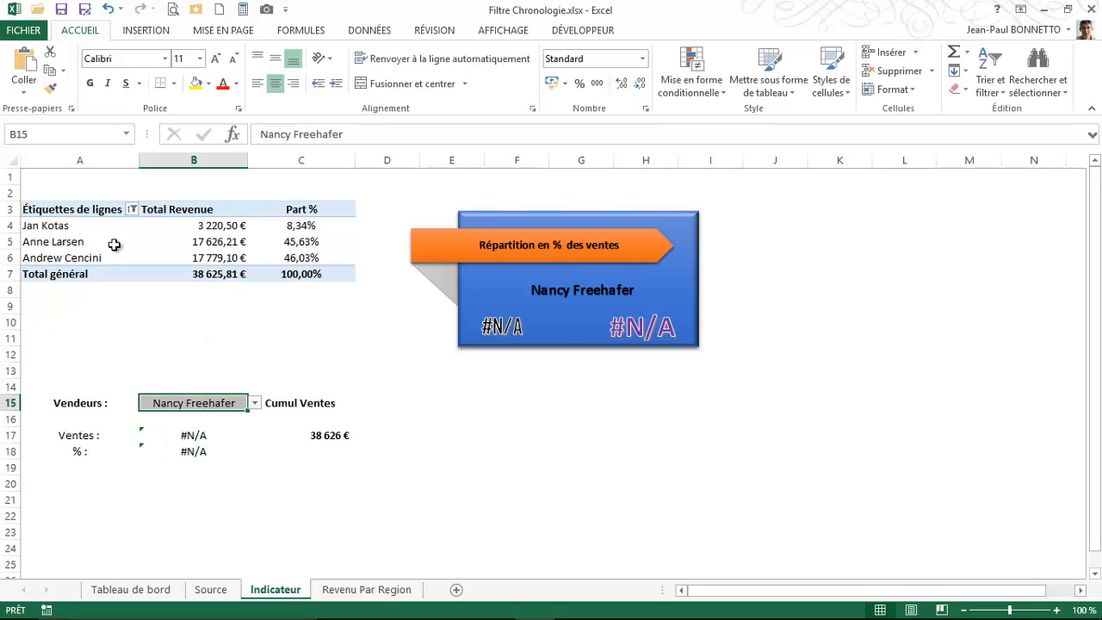
# - Reselect all salespeople in the pivot table's row label filter and widen column C to fit the Cumul Ventes amount
pyautogui.click(132, 210)
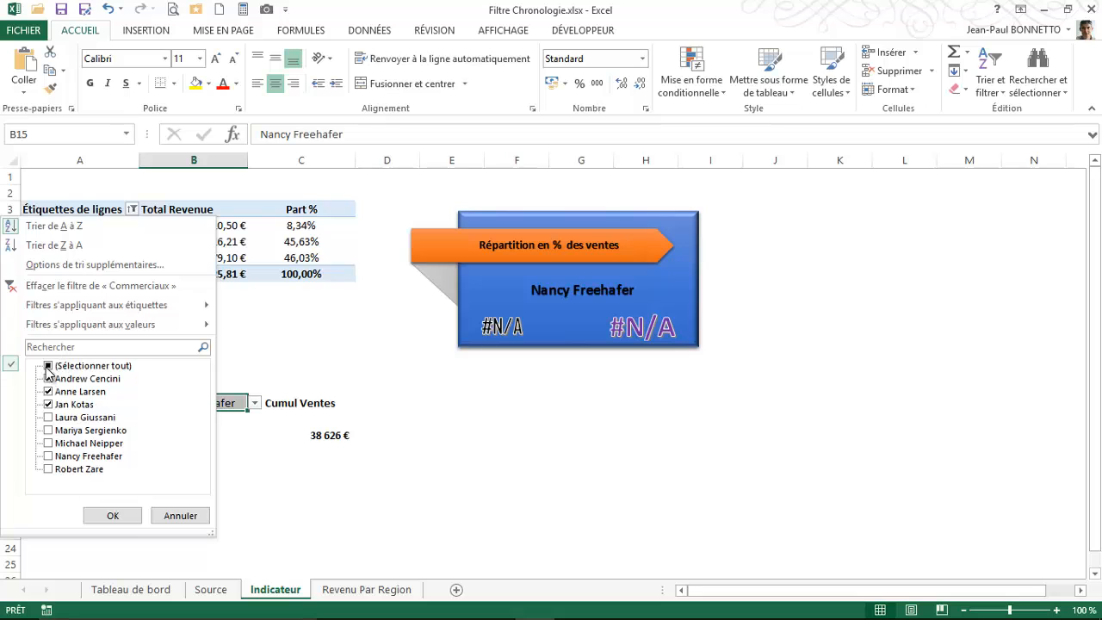
pyautogui.click(48, 366)
pyautogui.click(112, 515)
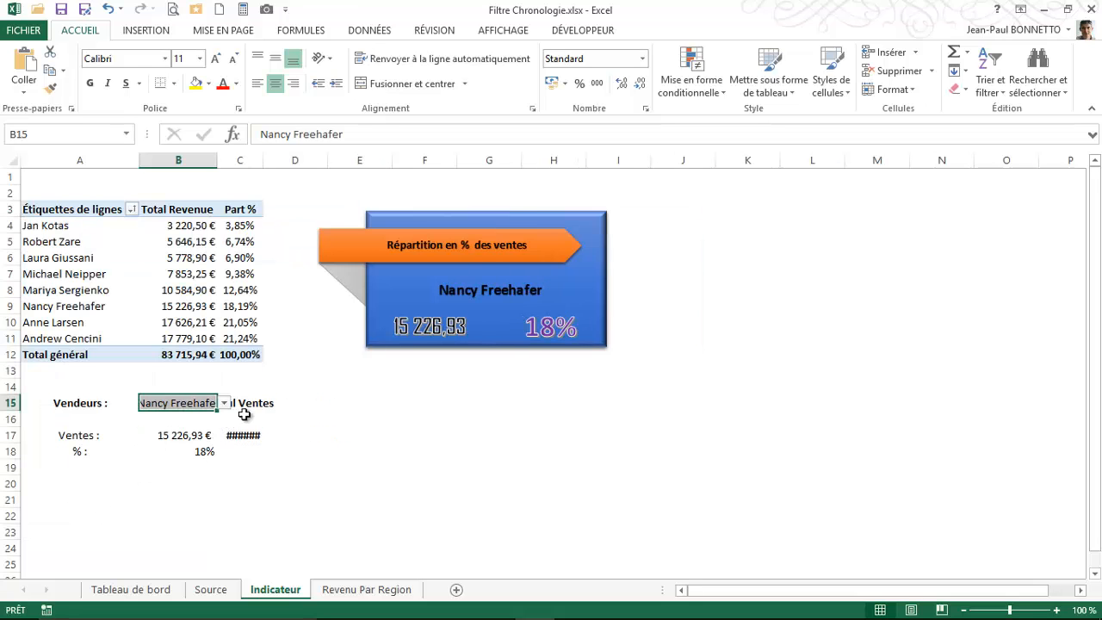
pyautogui.moveTo(263, 160); pyautogui.dragTo(303, 160)
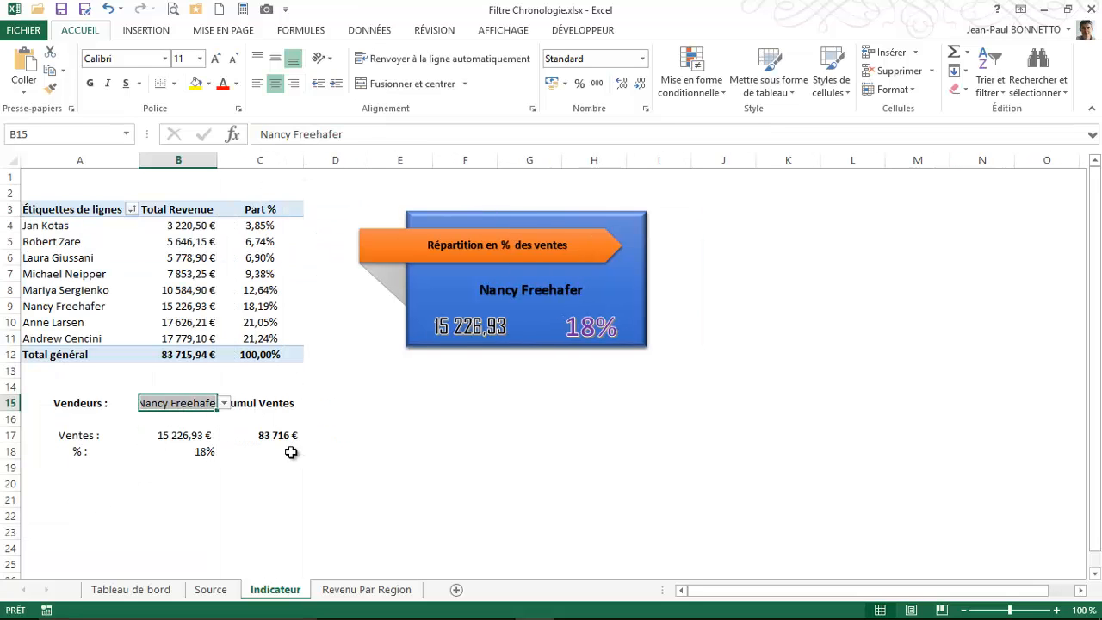
# - Check the Cumul Ventes label in C15 and the formulas in C17 and B17
pyautogui.click(264, 408)
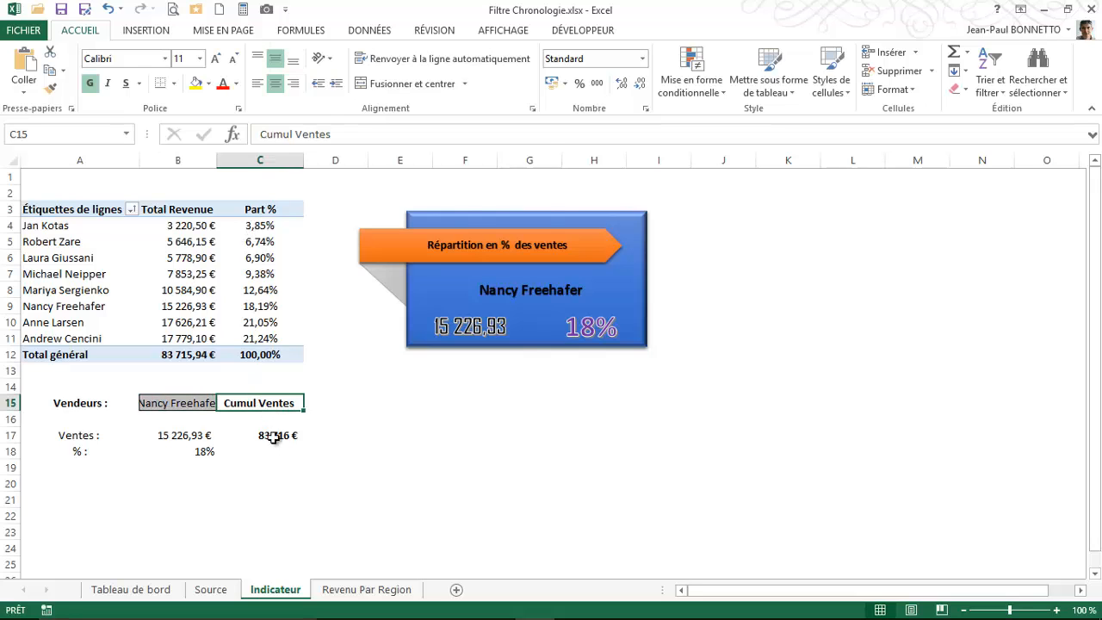
pyautogui.click(273, 436)
pyautogui.click(200, 436)
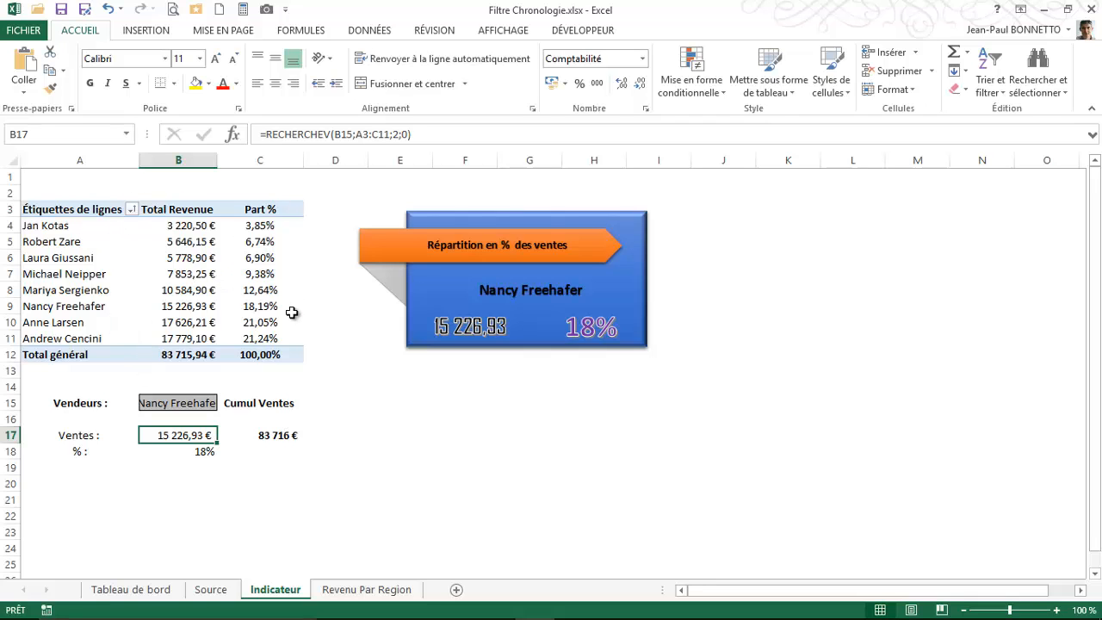
# - Review the Répartition des ventes par Commerciaux chart and the Nom des Commerciaux slicer on the Tableau de bord sheet
pyautogui.click(136, 590)
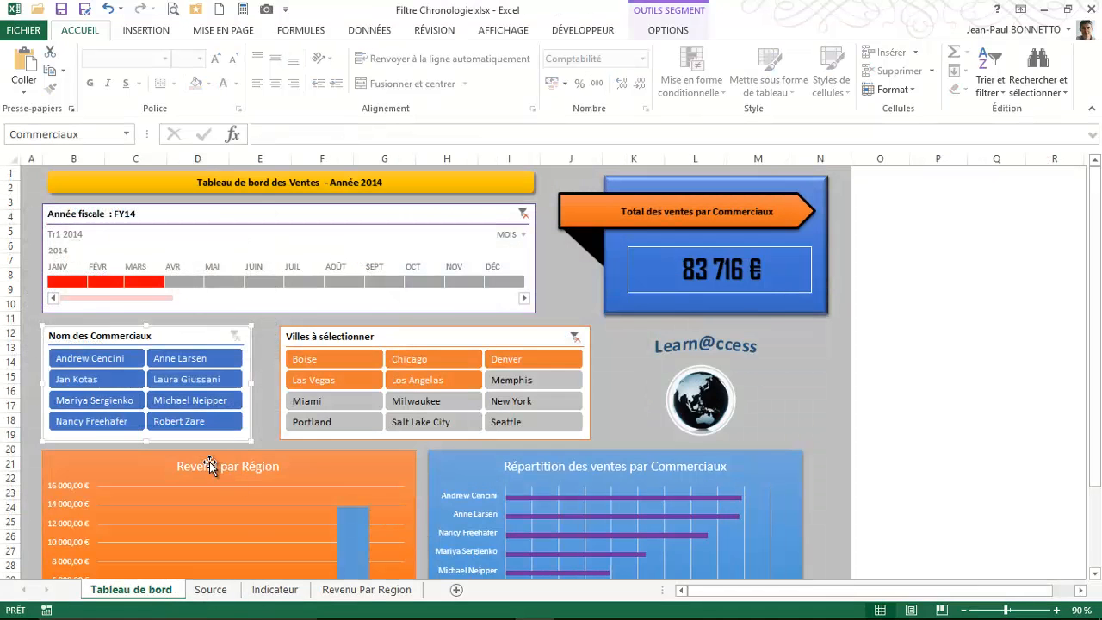
pyautogui.click(485, 474)
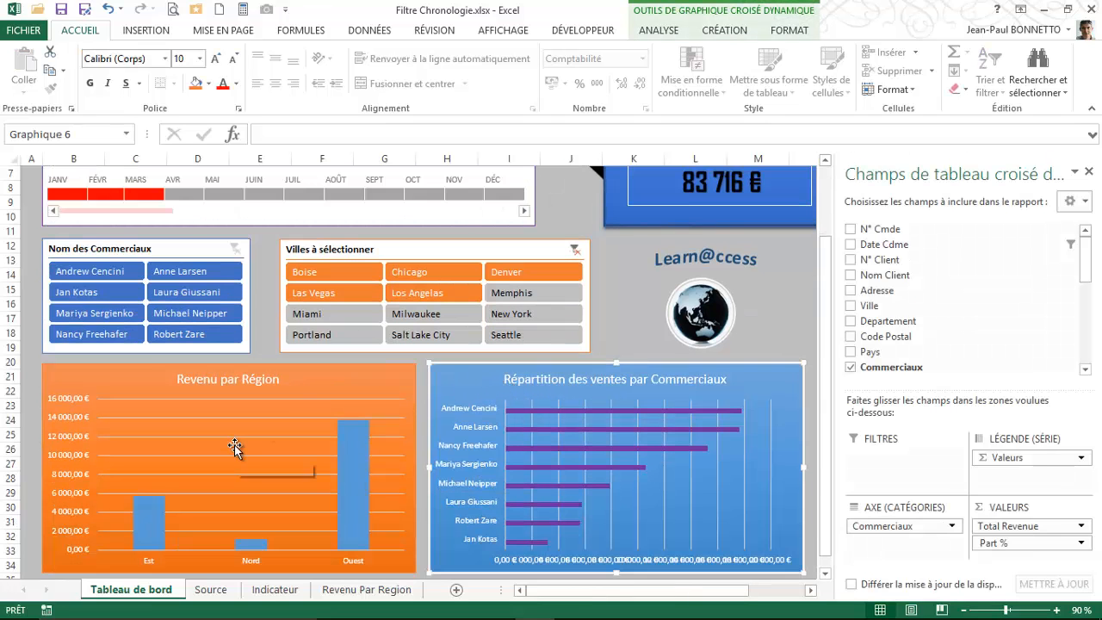
pyautogui.click(154, 249)
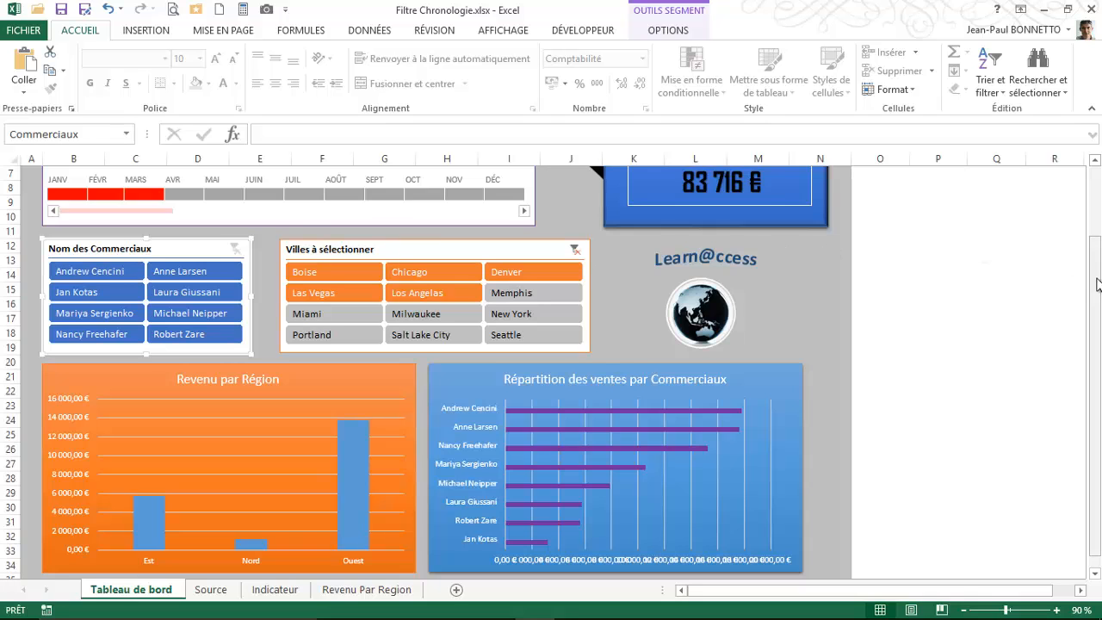
# - Extend the Année fiscale timeline selection to January through June 2014 and select the Total des ventes par Commerciaux card
pyautogui.scroll(2, 1098, 284)
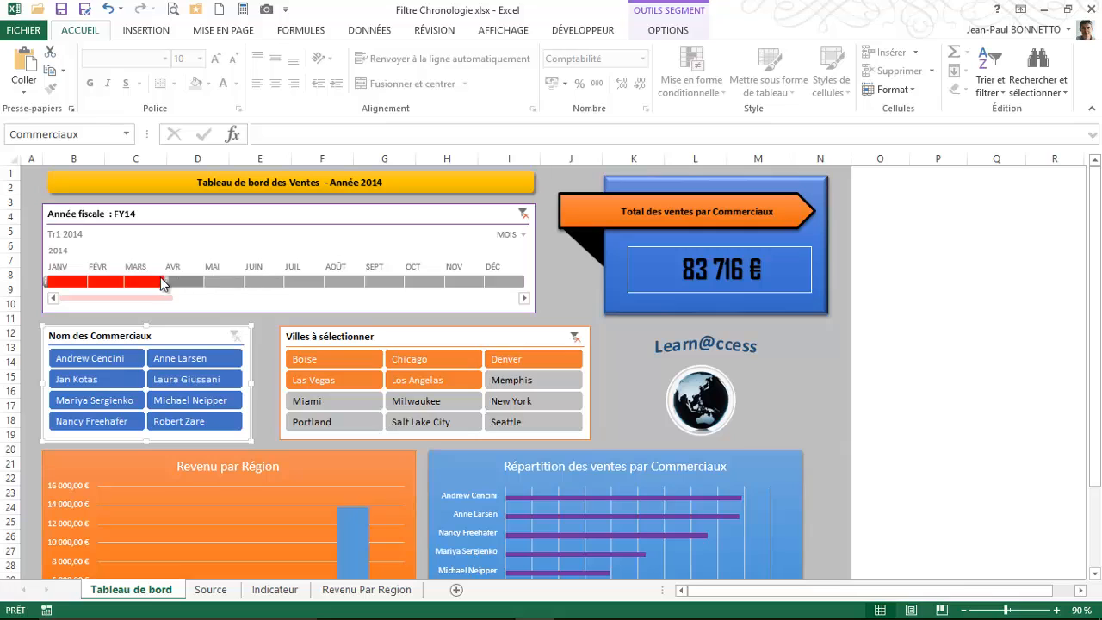
pyautogui.moveTo(166, 280); pyautogui.dragTo(295, 278)
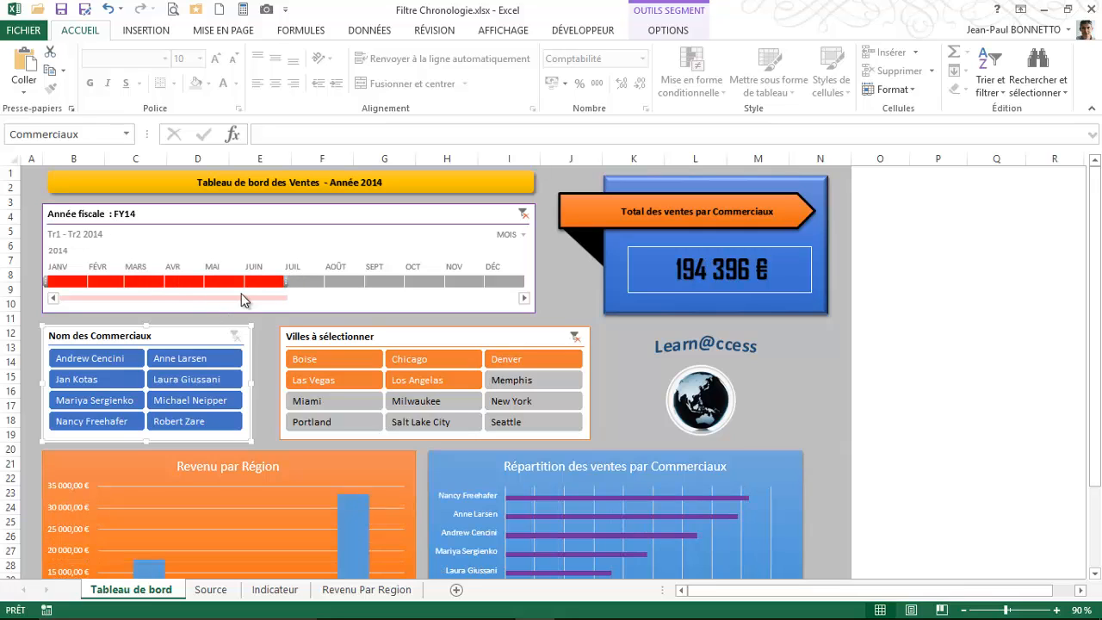
pyautogui.click(671, 187)
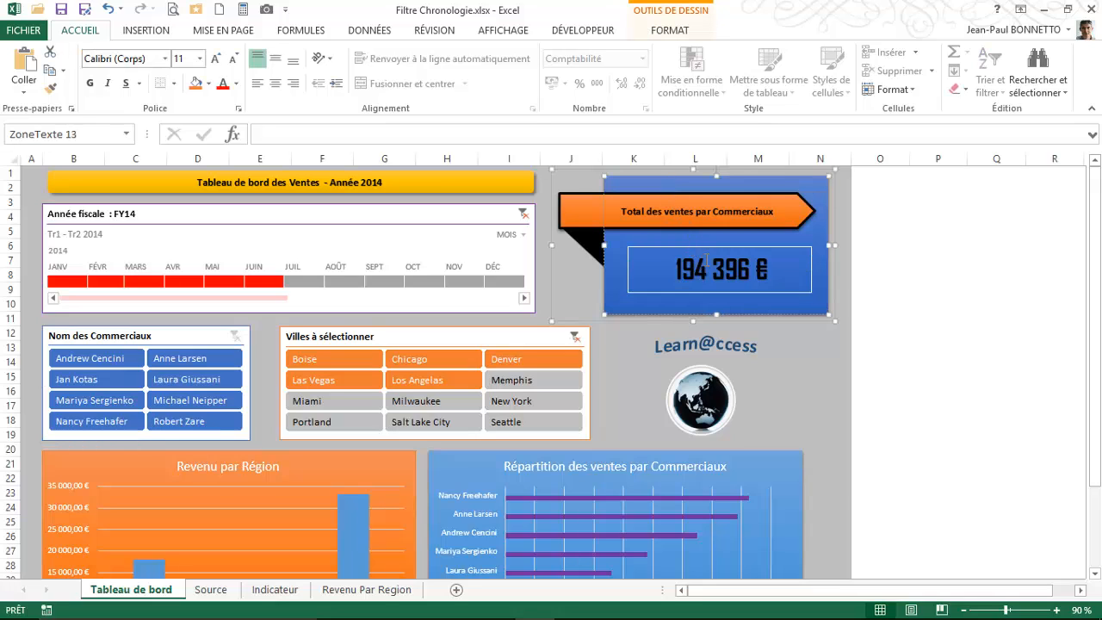
# - Widen column C on the Indicateur sheet so the Cumul Ventes amount in C17 fits
pyautogui.click(276, 590)
pyautogui.click(245, 440)
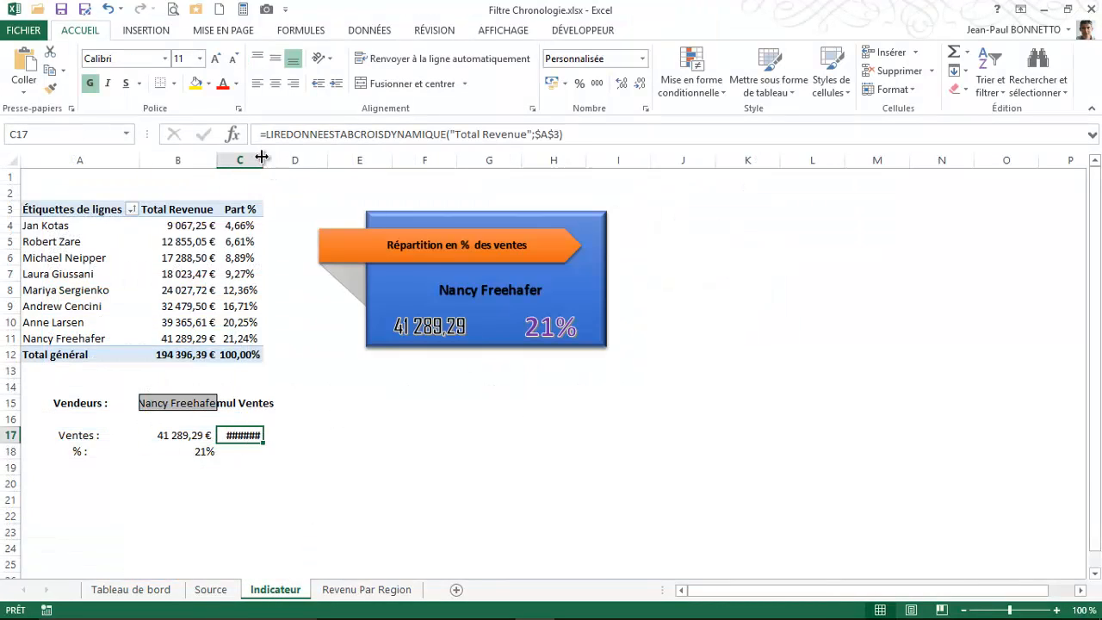
pyautogui.moveTo(263, 161); pyautogui.dragTo(322, 160)
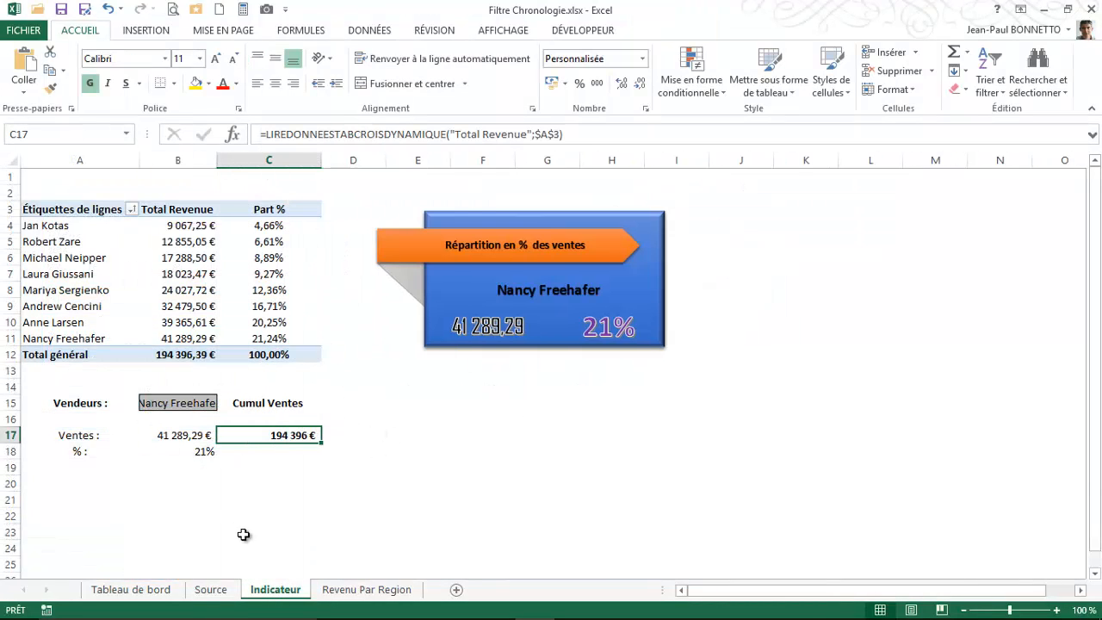
# - Return to the Tableau de bord sheet, deselect the total card, and review the timeline, slicers and both charts
pyautogui.click(158, 590)
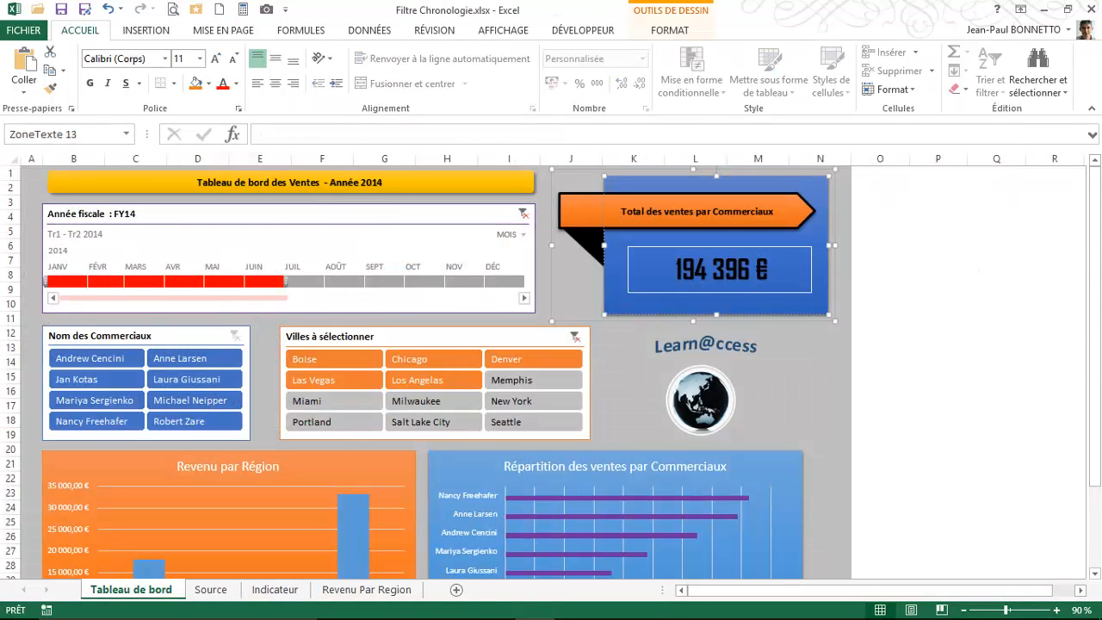
pyautogui.moveTo(1096, 269); pyautogui.dragTo(1097, 244)
pyautogui.click(940, 206)
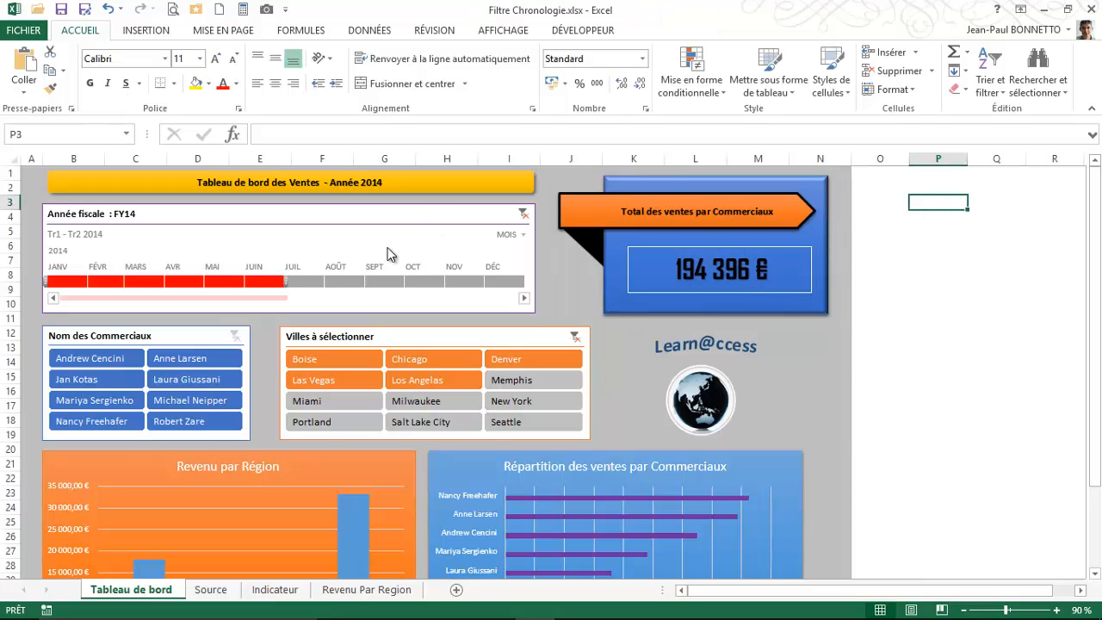
pyautogui.scroll(-2, 379, 248)
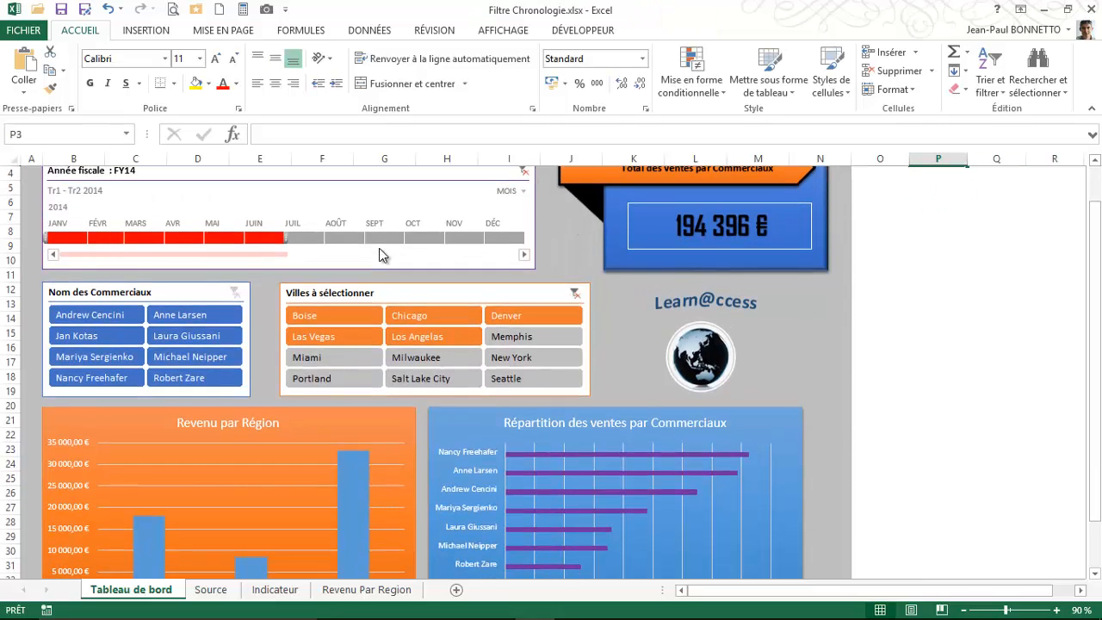
pyautogui.scroll(-1, 379, 248)
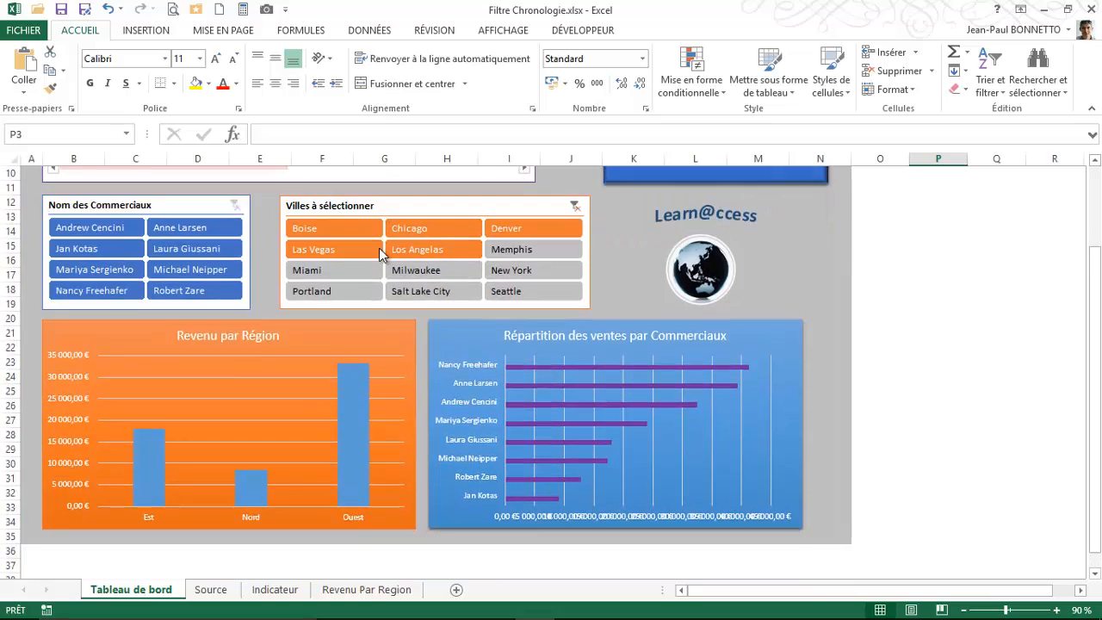
pyautogui.scroll(1, 379, 248)
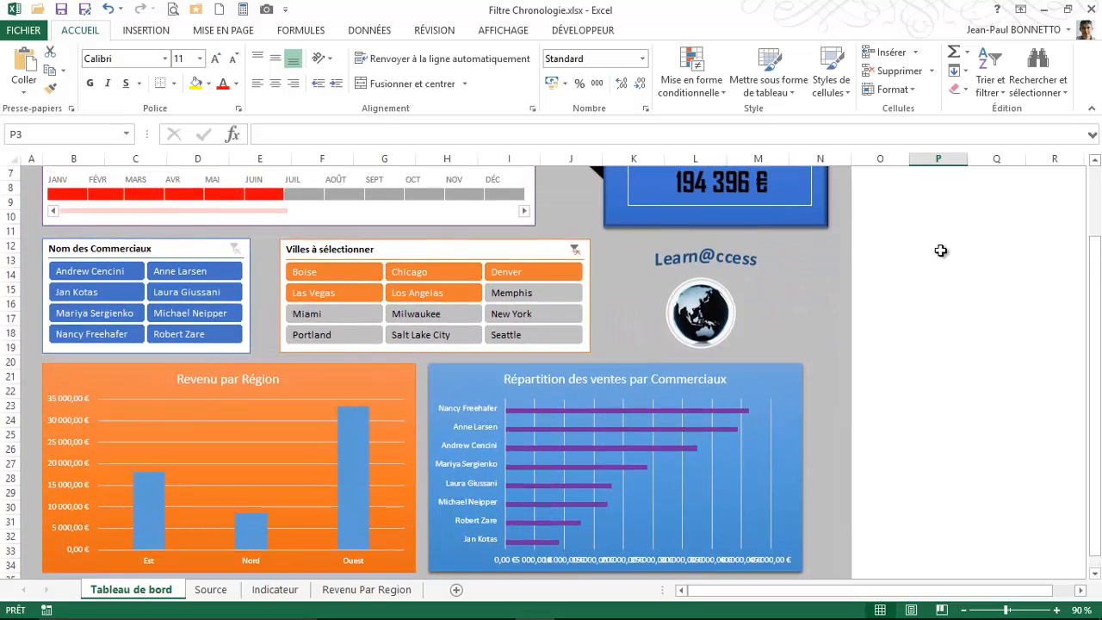
# - Select the Année fiscale timeline on the Tableau de bord sheet and display its formatting options
pyautogui.moveTo(1100, 287); pyautogui.dragTo(1095, 206)
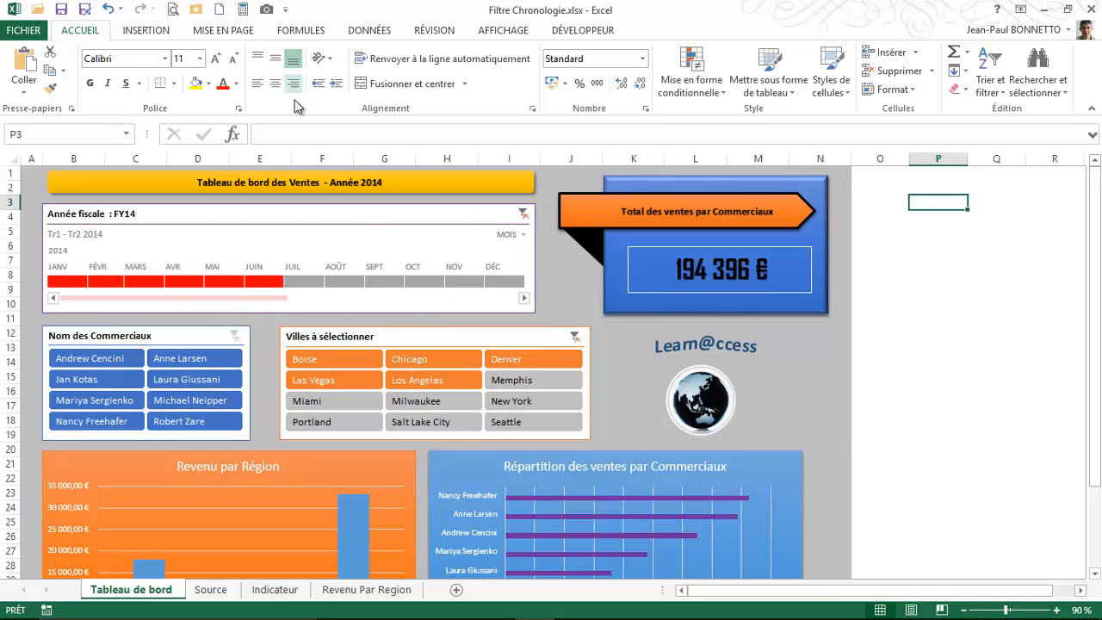
pyautogui.click(327, 212)
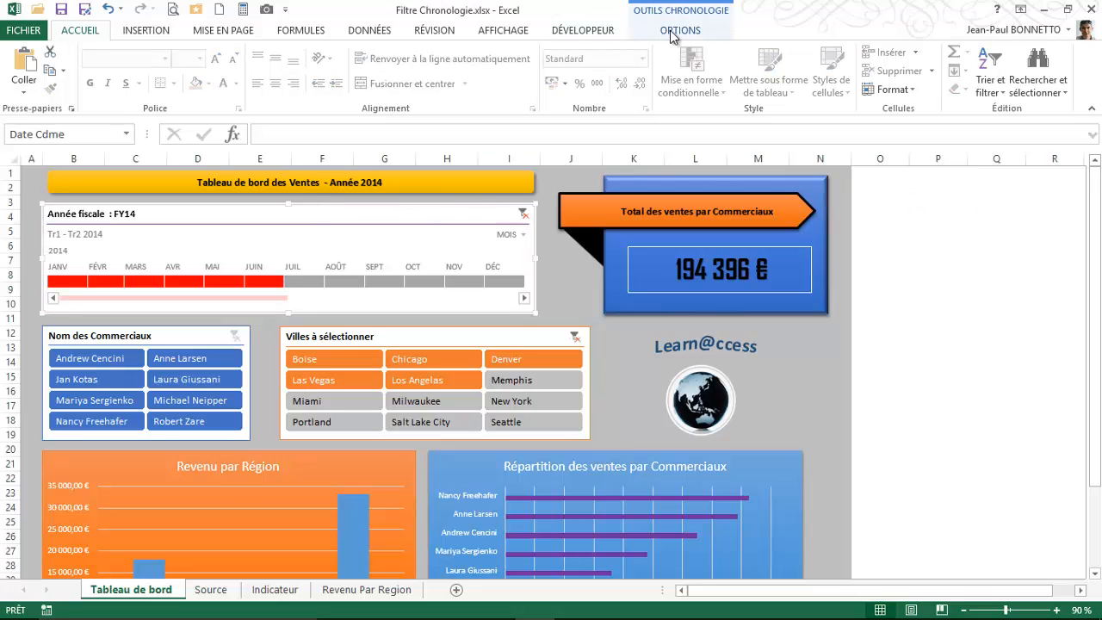
pyautogui.click(673, 33)
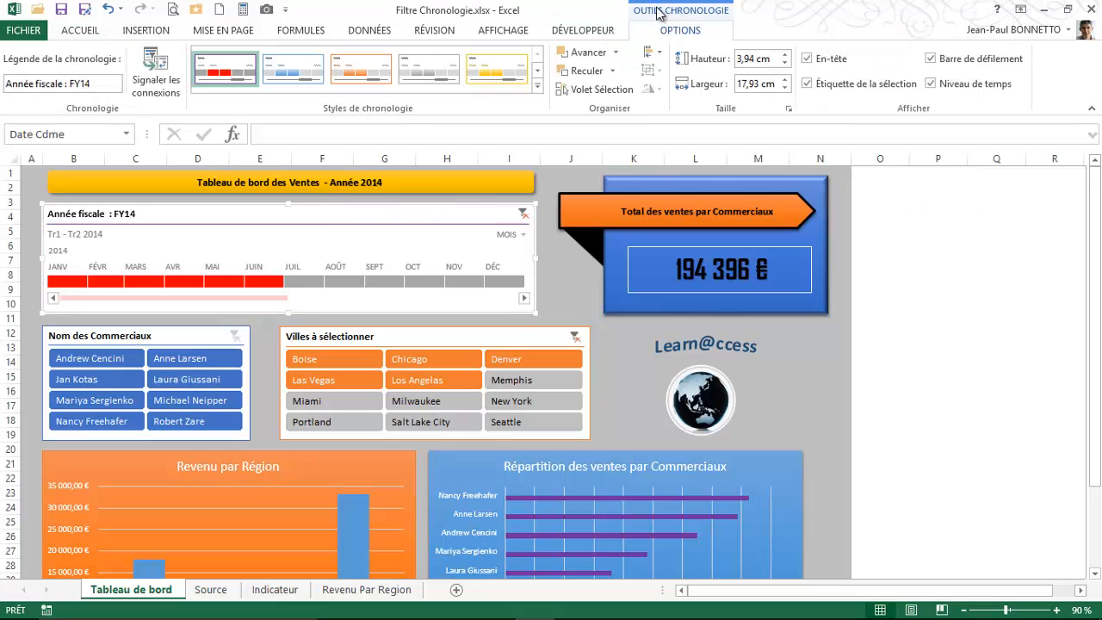
# - Try the years and months time levels on the Date Cdme timeline of the Indicateur sheet
pyautogui.click(215, 589)
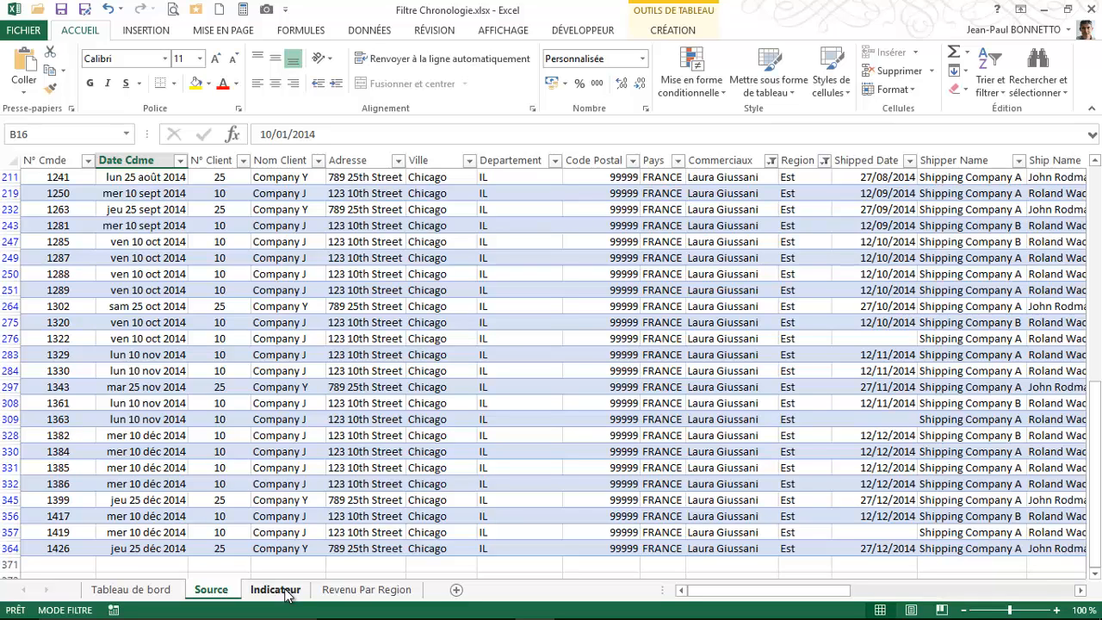
pyautogui.click(287, 592)
pyautogui.click(680, 428)
pyautogui.click(667, 446)
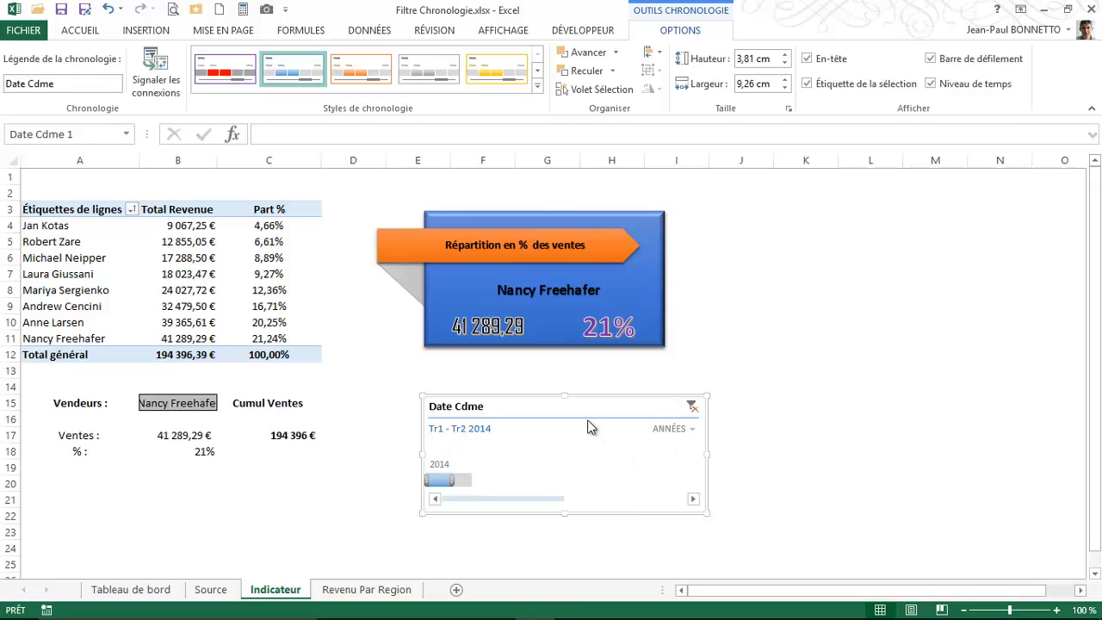
pyautogui.click(684, 428)
pyautogui.click(688, 488)
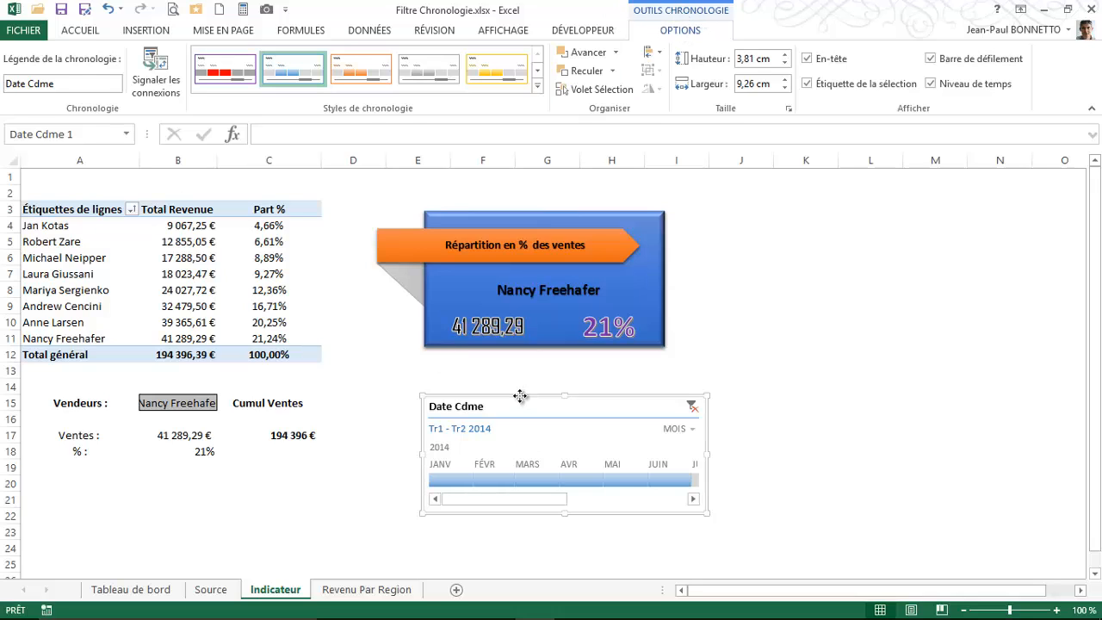
# - Delete the Date Cdme timeline from the Indicateur sheet and return to the Tableau de bord sheet
pyautogui.moveTo(519, 396); pyautogui.dragTo(504, 379)
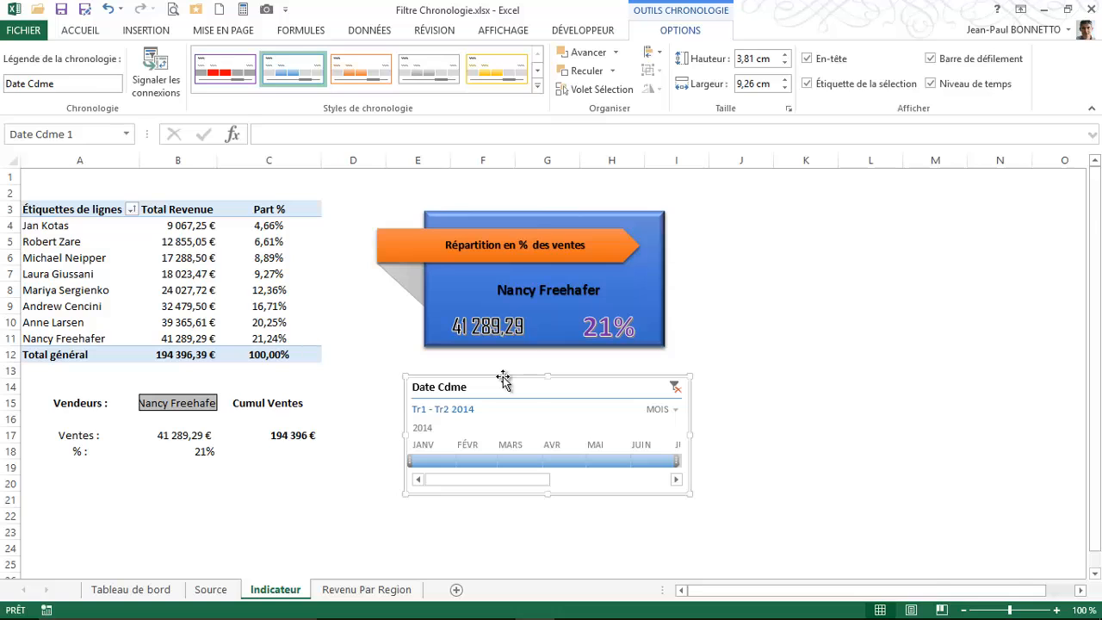
pyautogui.press('Delete')
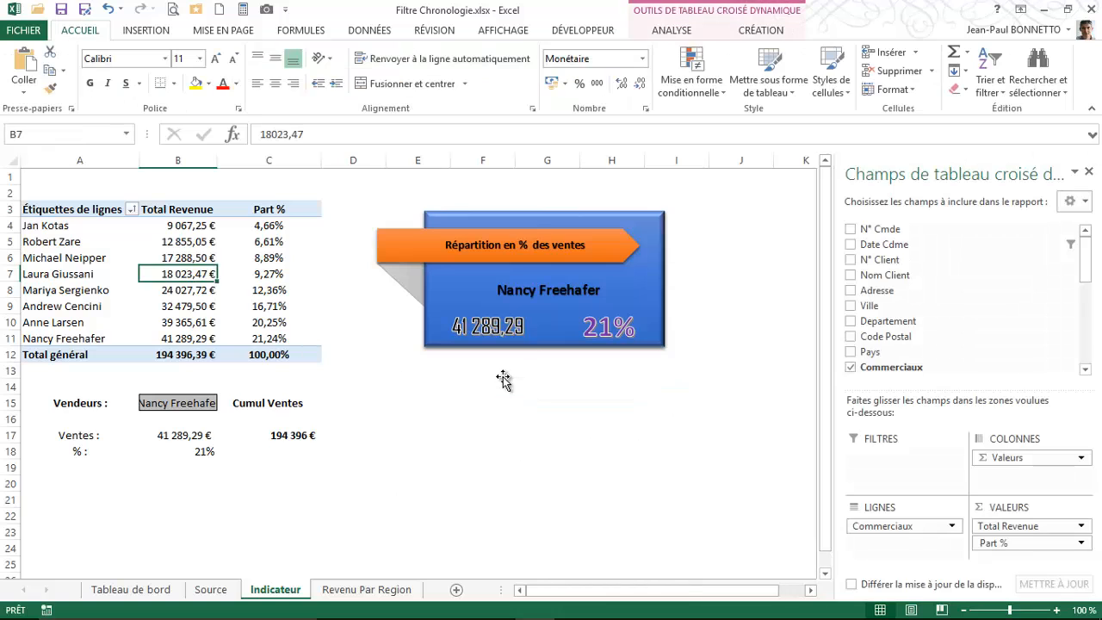
pyautogui.click(131, 589)
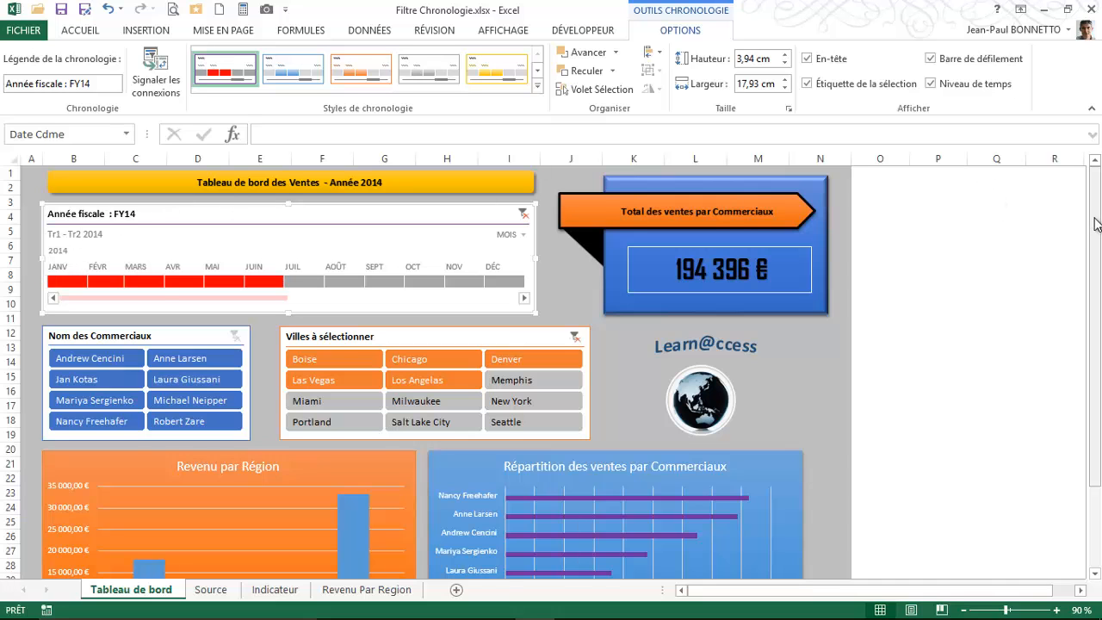
# - Select the dashboard range A1:N35 and turn the sheet's gridlines on and off again
pyautogui.moveTo(1096, 224)
pyautogui.mouseDown()
pyautogui.moveTo(1096, 234)
pyautogui.moveTo(1096, 222)
pyautogui.mouseUp()
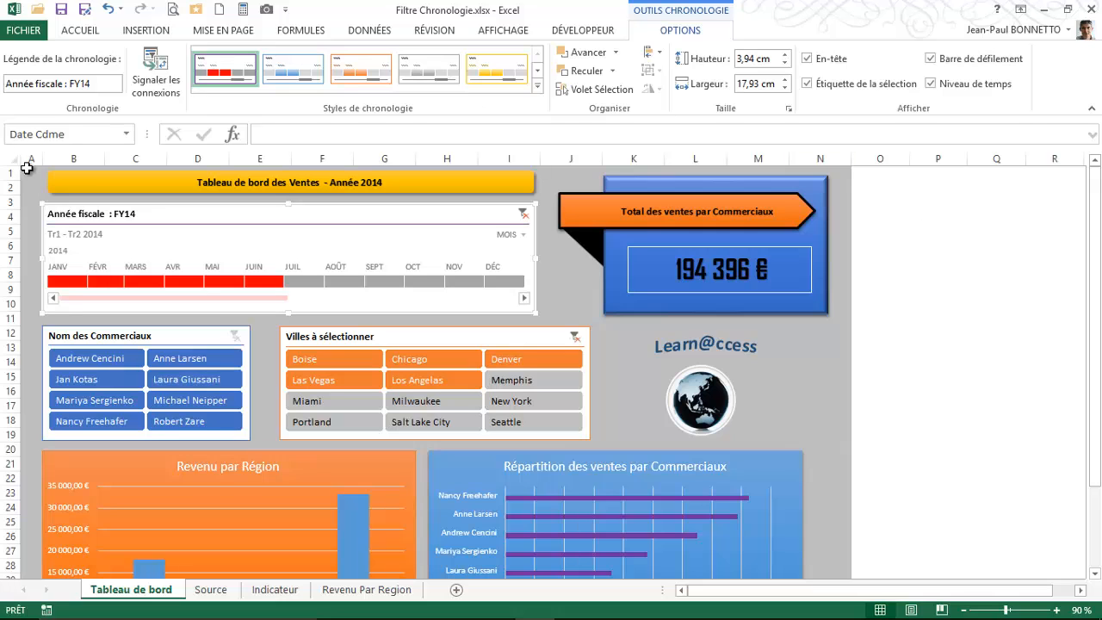
pyautogui.moveTo(27, 173); pyautogui.dragTo(810, 553)
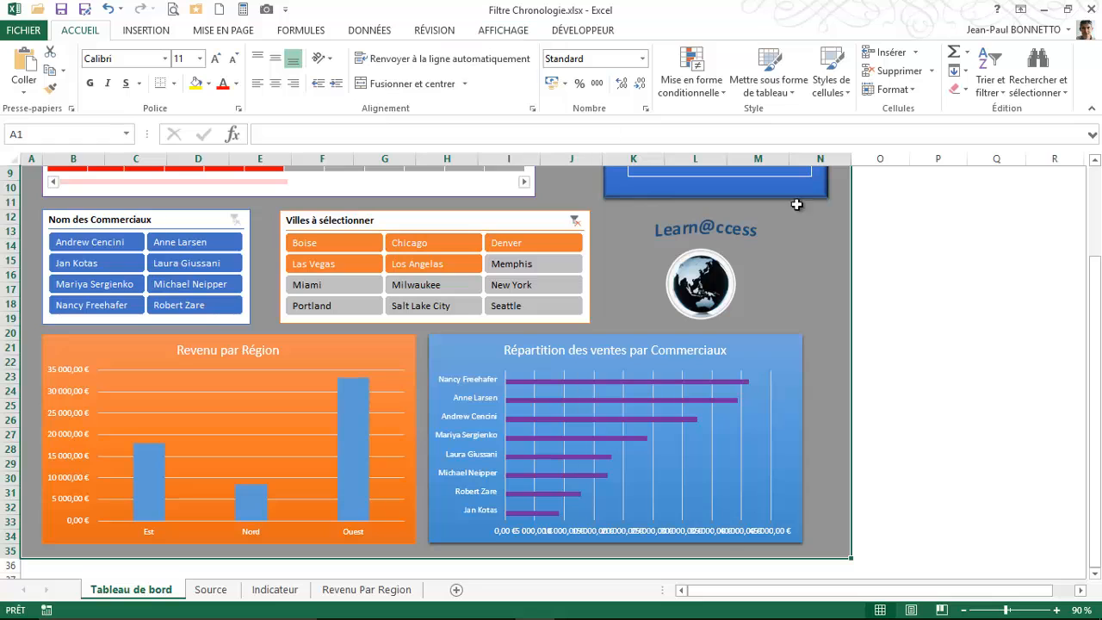
pyautogui.click(509, 31)
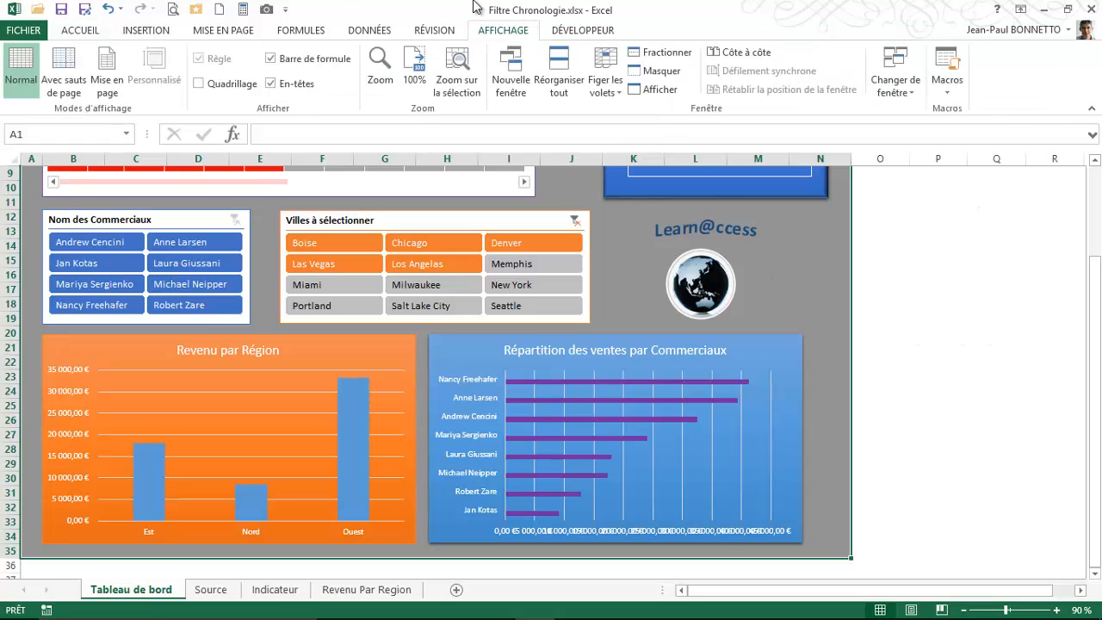
pyautogui.click(199, 85)
pyautogui.click(199, 85)
# - Examine the dashboard's extent in page break preview down to row 35 and return to Normal view
pyautogui.click(941, 609)
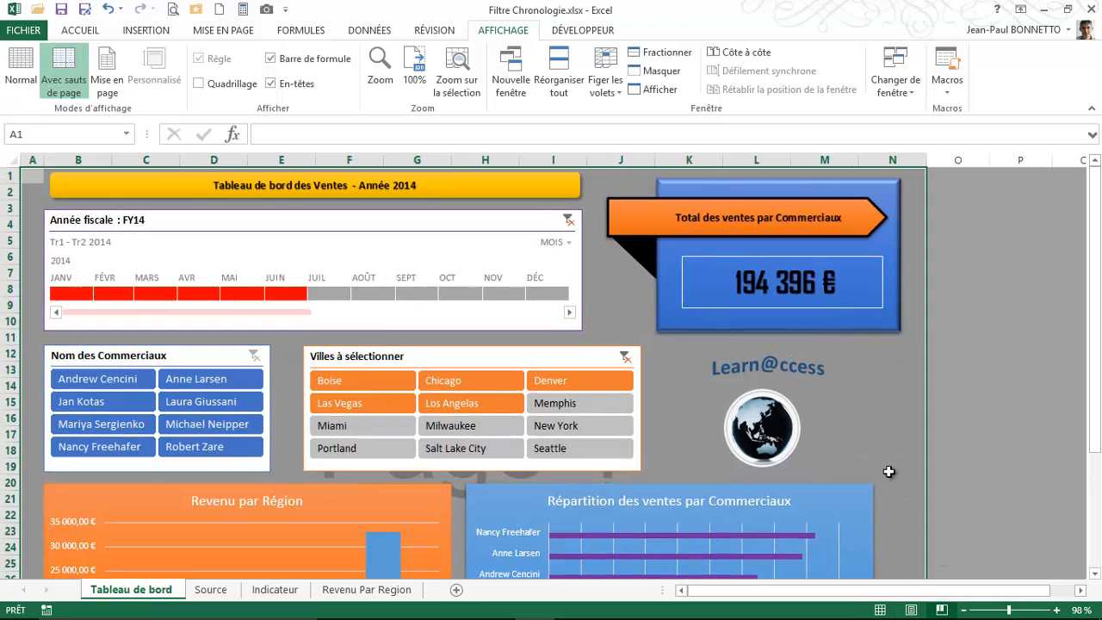
pyautogui.scroll(-7, 979, 360)
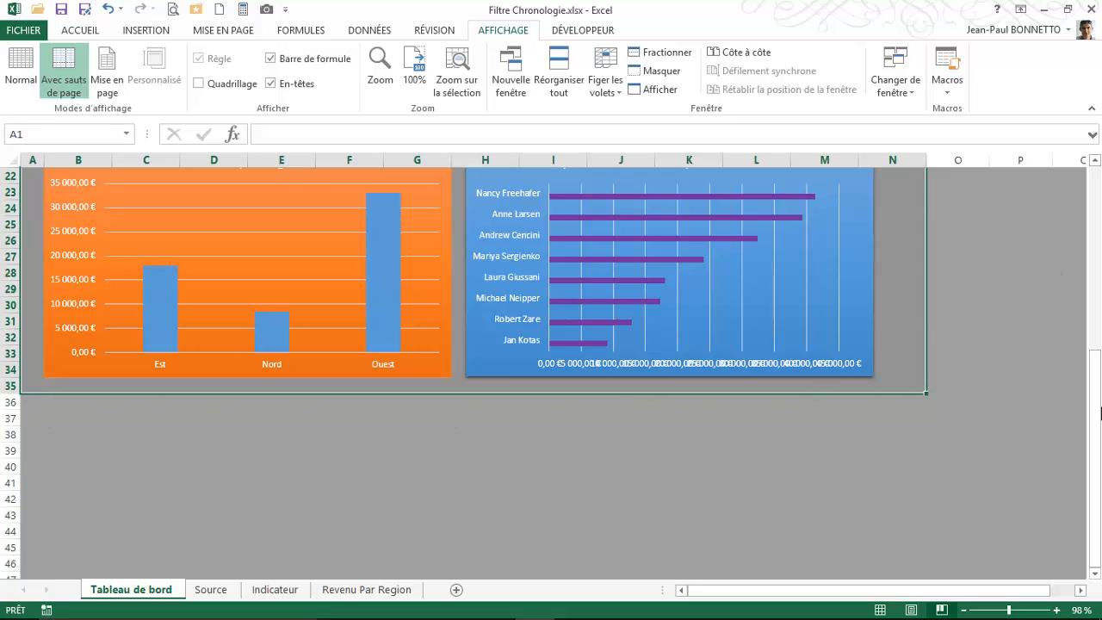
pyautogui.moveTo(1096, 368); pyautogui.dragTo(1096, 186)
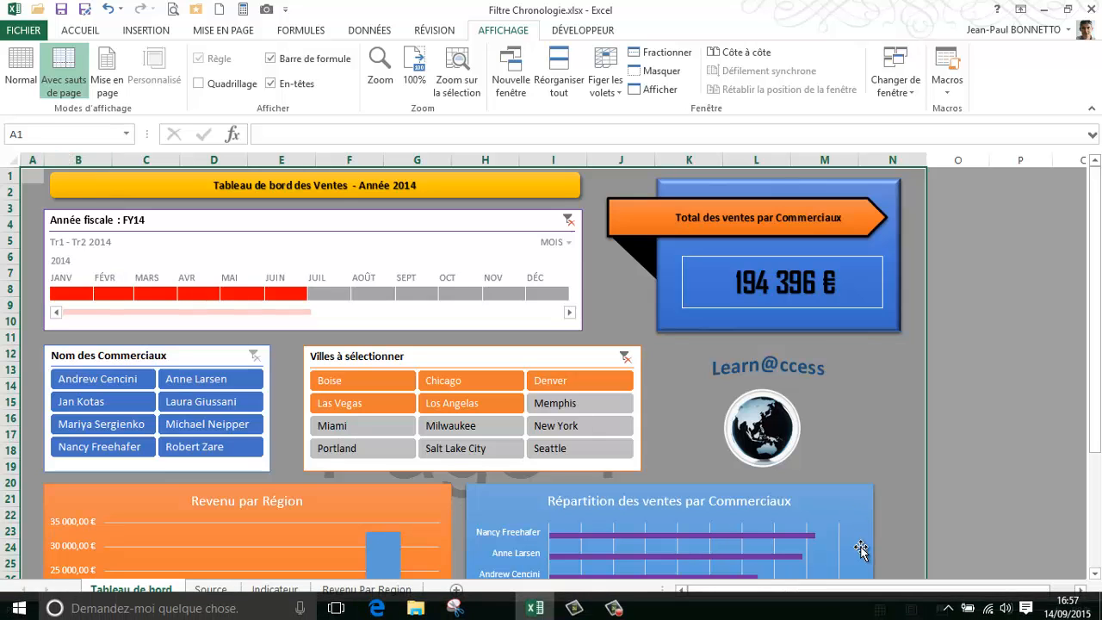
pyautogui.click(880, 610)
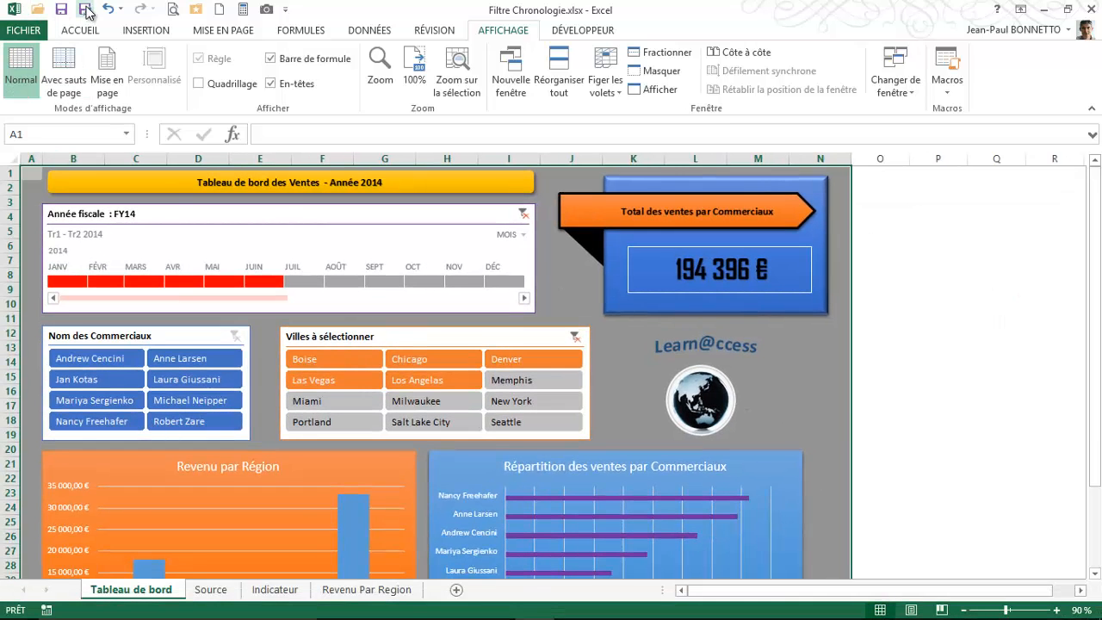
# - Check the dashboard's A4 landscape layout in the print preview and return to the sheet
pyautogui.click(173, 9)
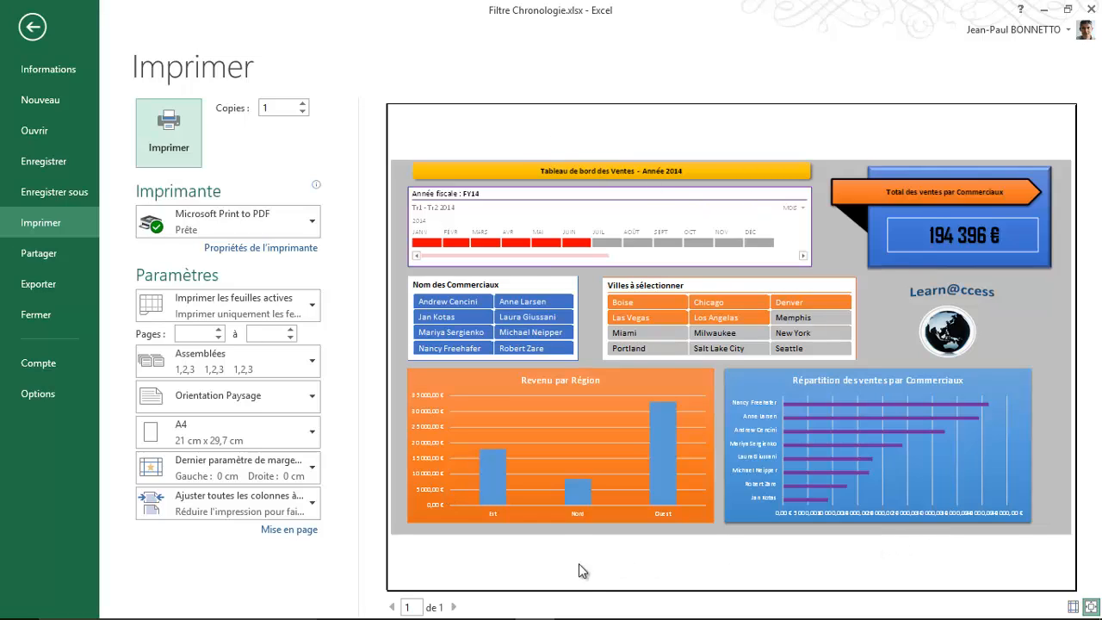
pyautogui.click(34, 26)
pyautogui.click(1095, 256)
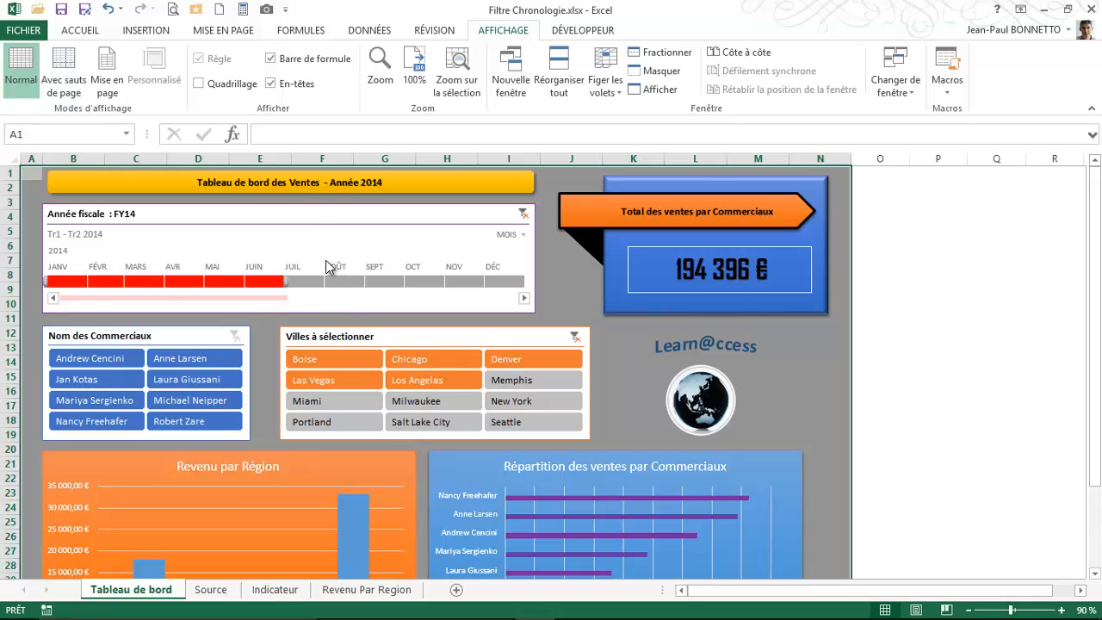
# - Filter the dashboard with the Année fiscale timeline to July 2014, and switch the selection to January 2014
pyautogui.click(305, 280)
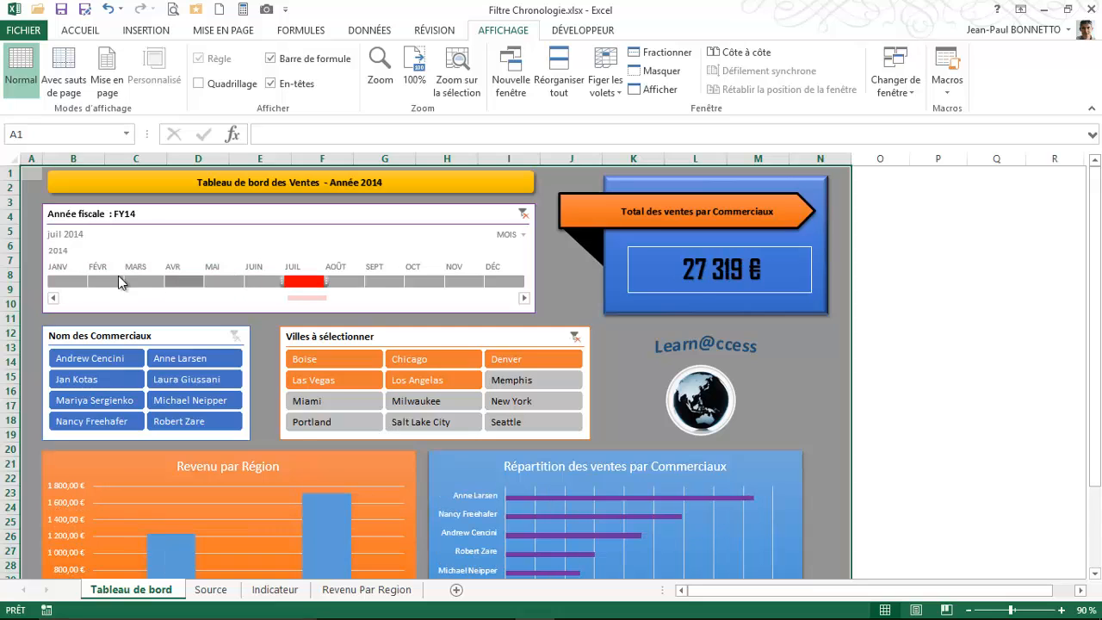
pyautogui.click(69, 281)
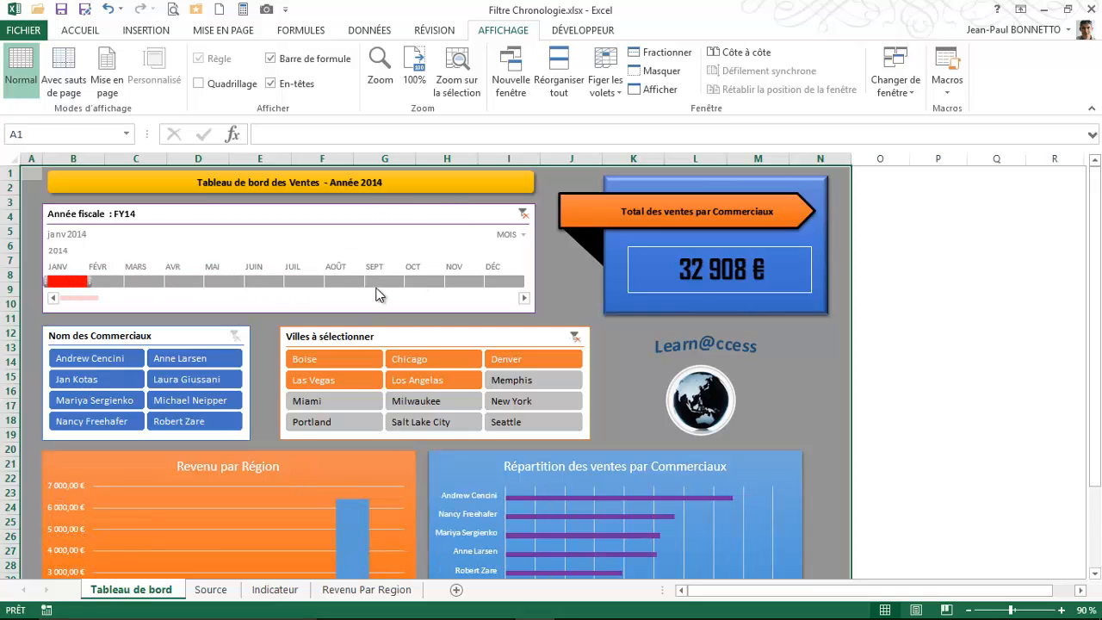